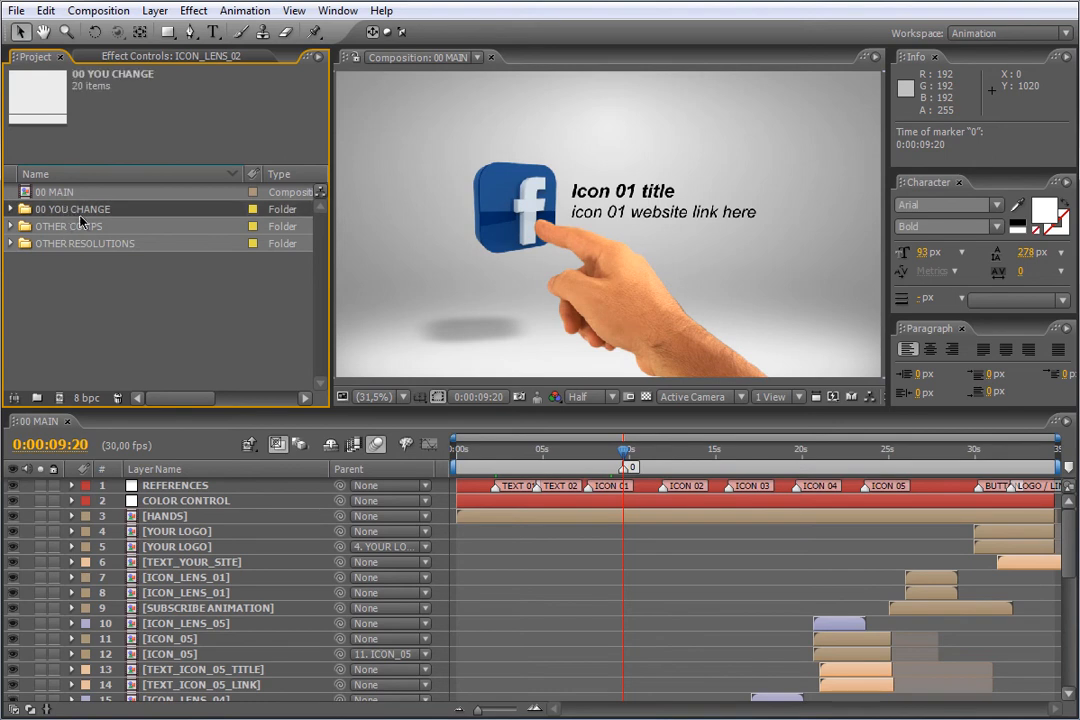
Step: Look through the project's 00 YOU CHANGE, OTHER COMPS and OTHER RESOLUTIONS folders, leaving 00 YOU CHANGE expanded
left_click(10, 209)
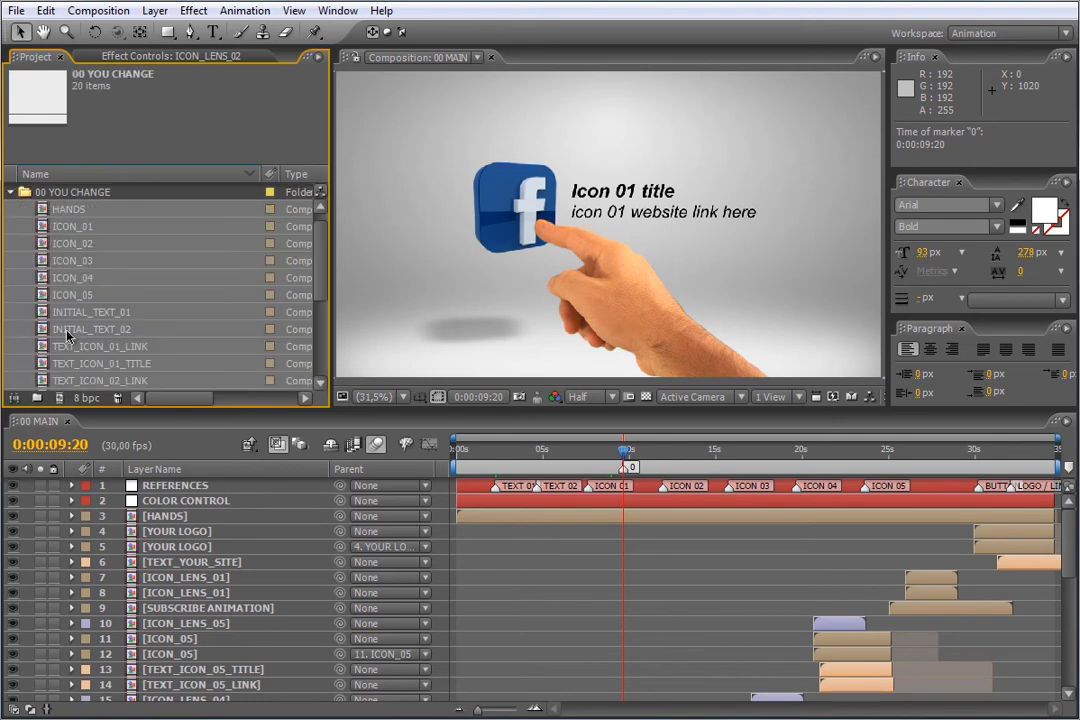
left_click_drag(316, 292, 318, 210)
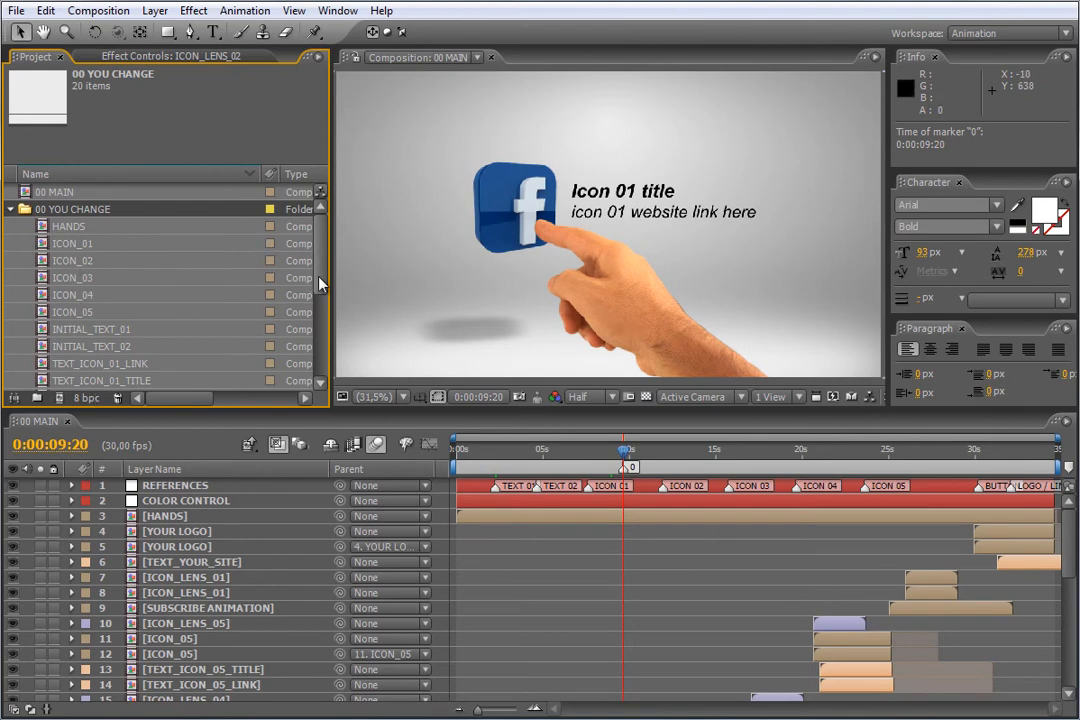
scroll(270, 300, "down", 4)
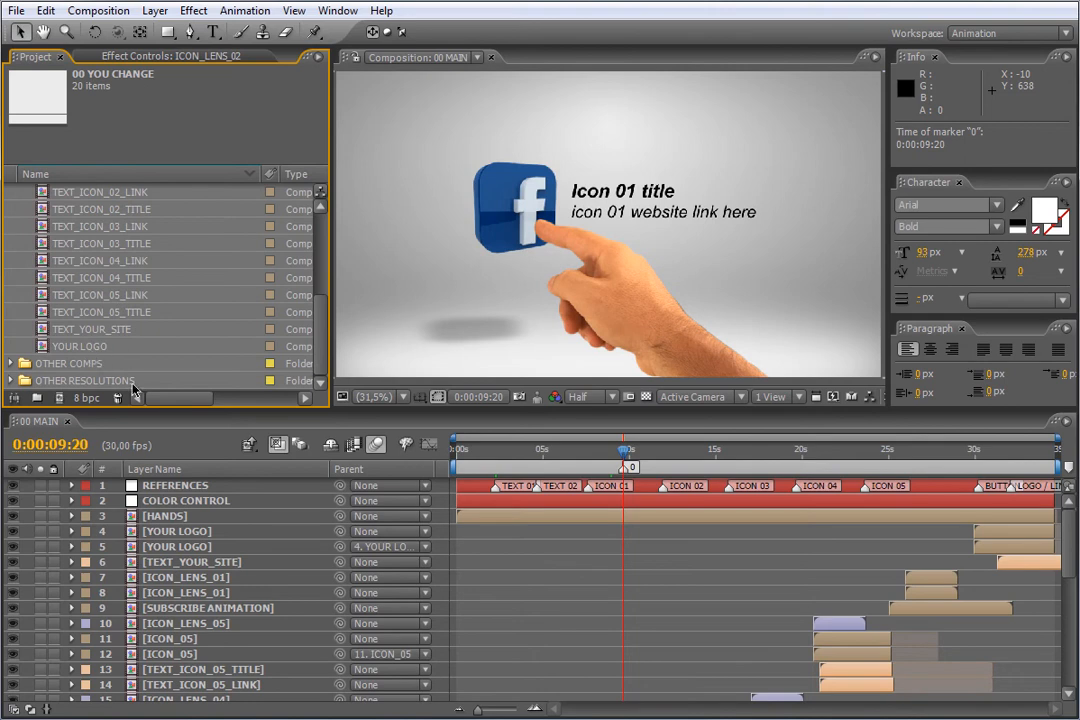
left_click(93, 368)
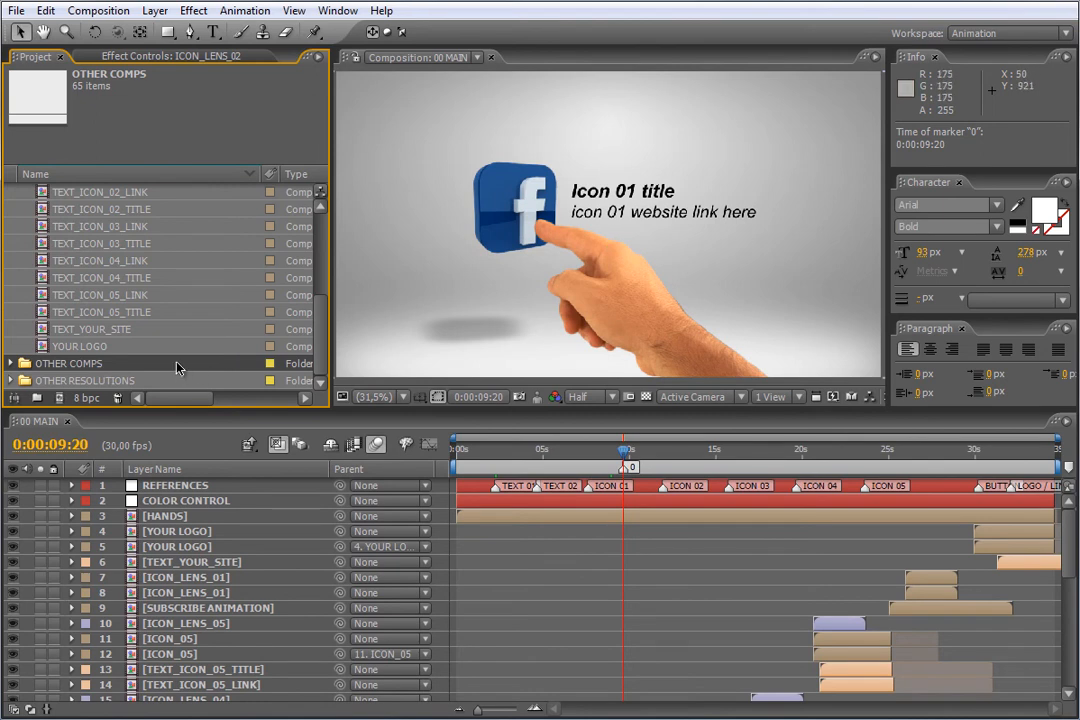
left_click(88, 386)
scroll(84, 196, "up", 4)
left_click(84, 196)
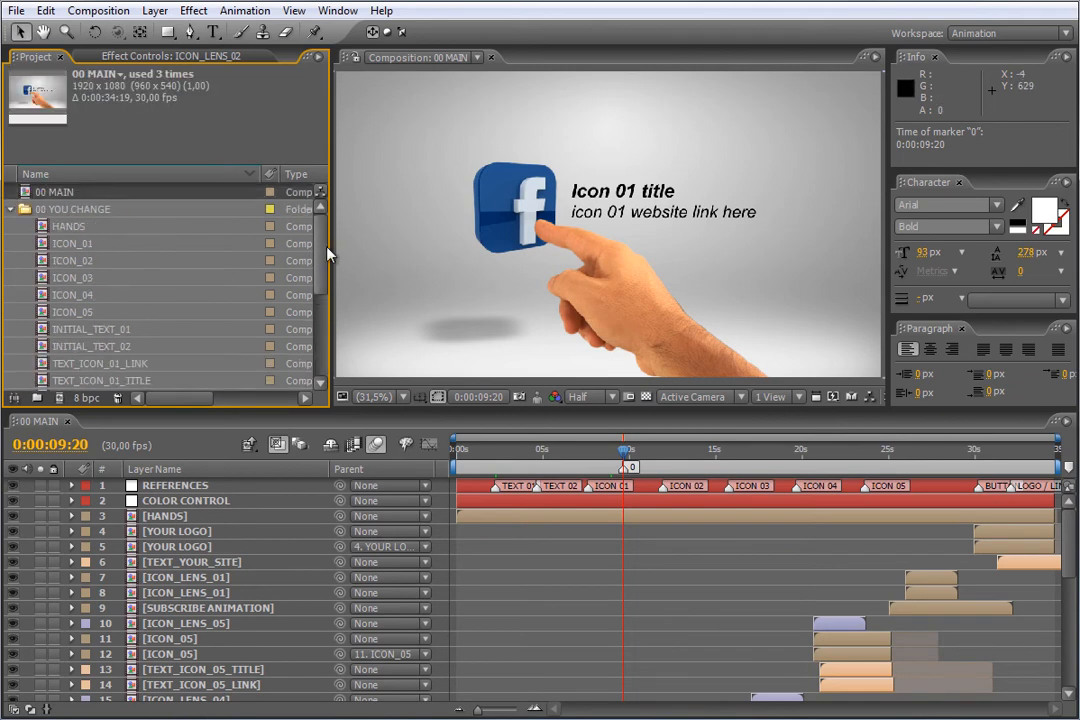
scroll(326, 240, "down", 4)
double_click(47, 383)
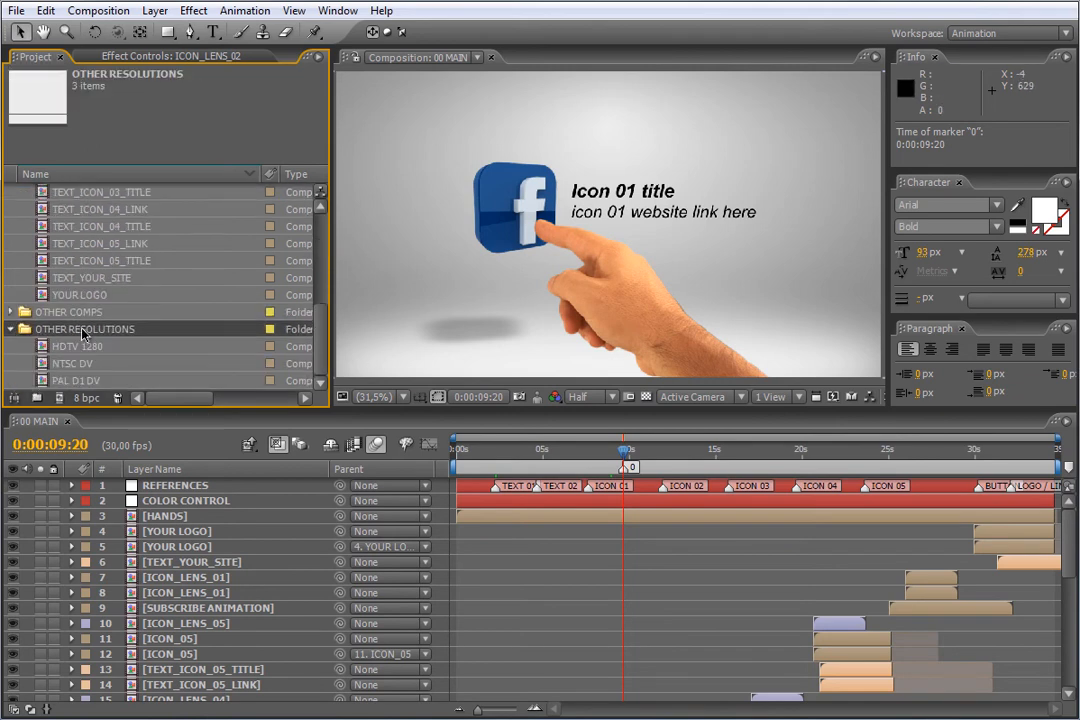
left_click(10, 330)
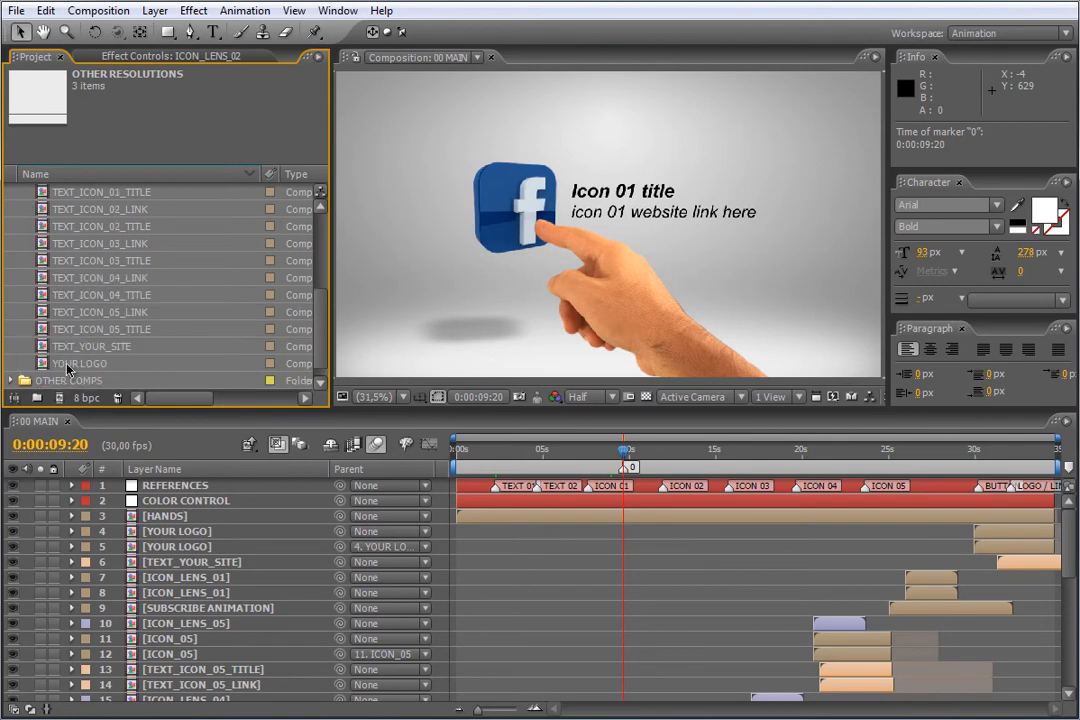
left_click_drag(319, 325, 323, 238)
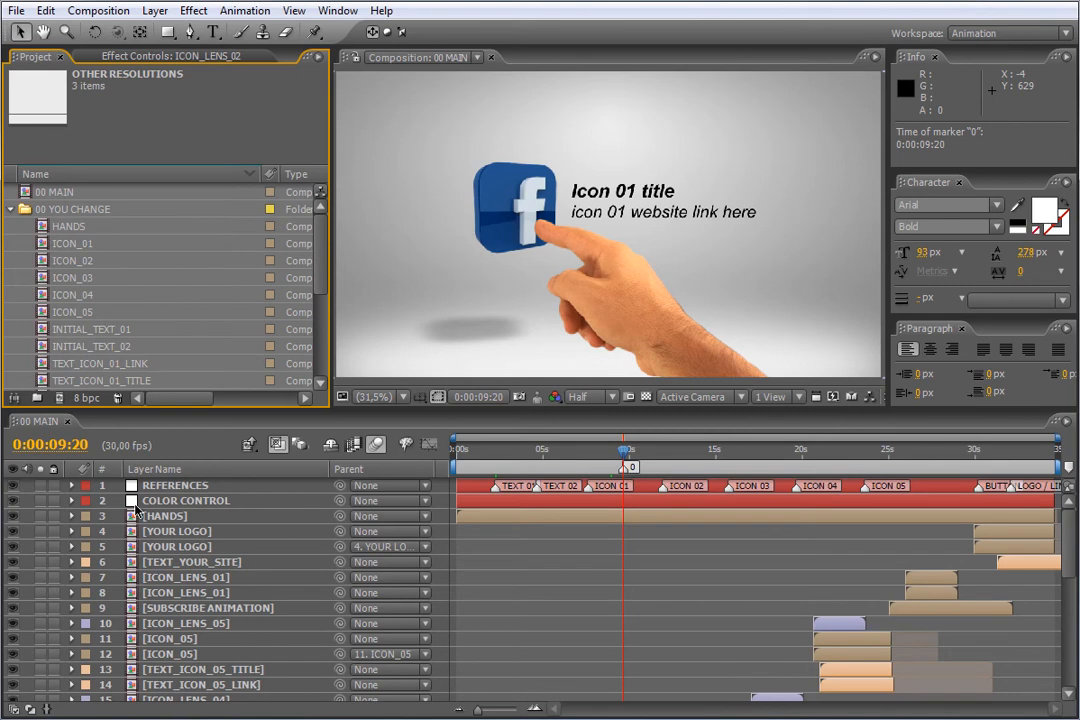
Step: Preview the 00 MAIN frames at the REFERENCES layer's text, icon, button and logo markers
left_click(167, 488)
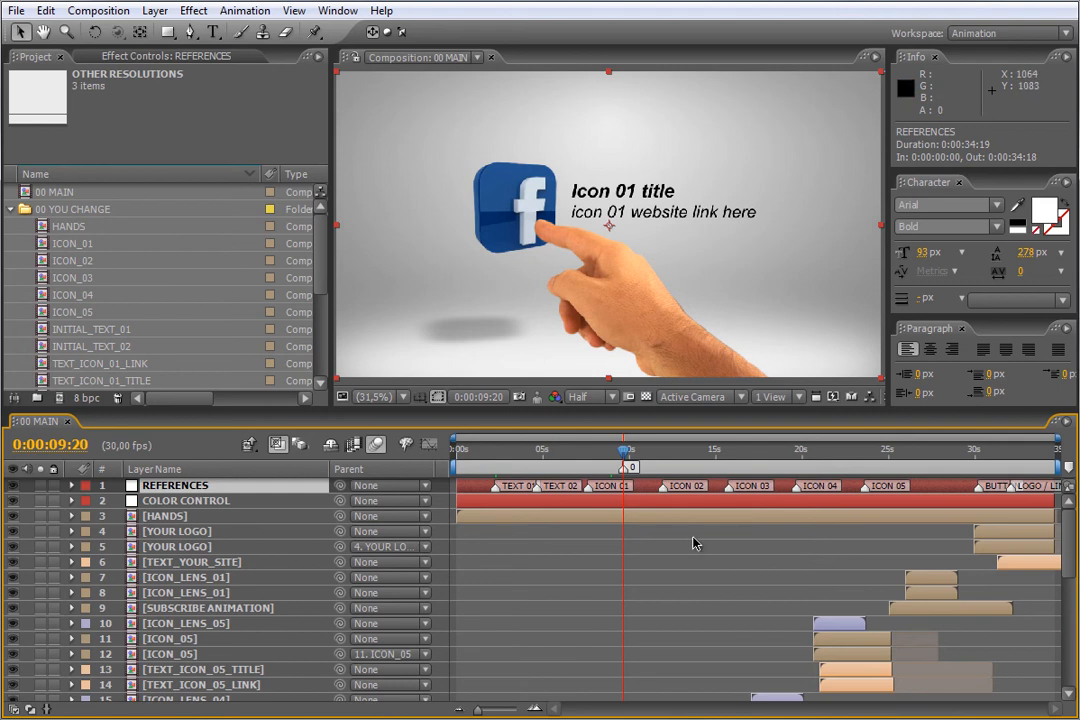
left_click(493, 455)
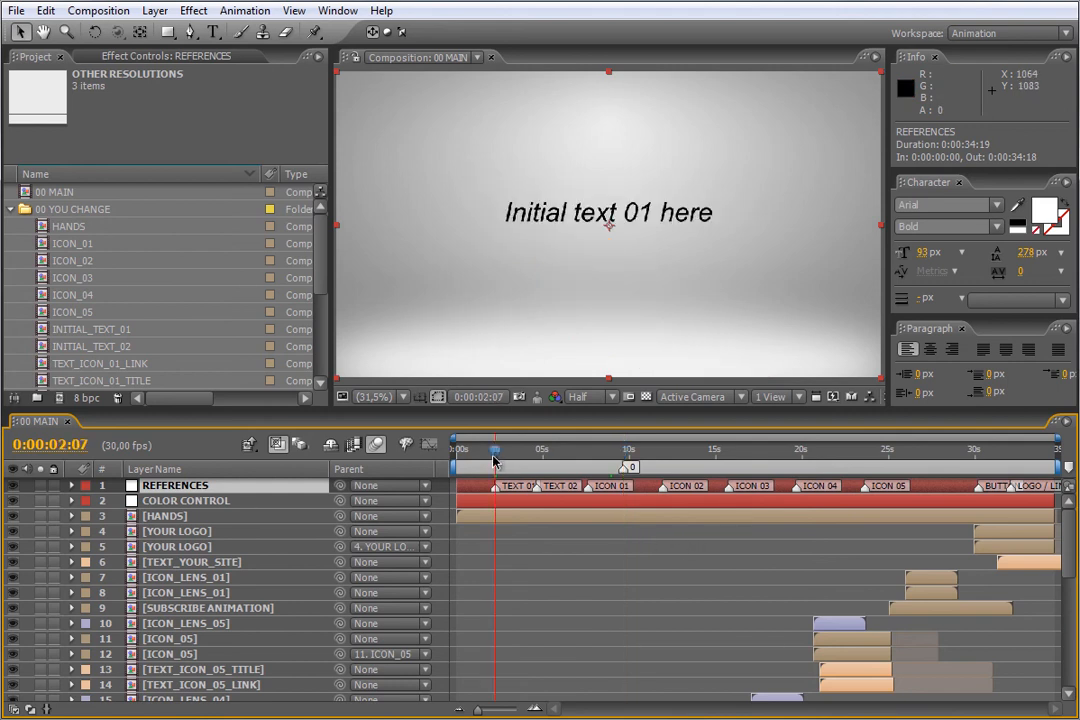
left_click(539, 452)
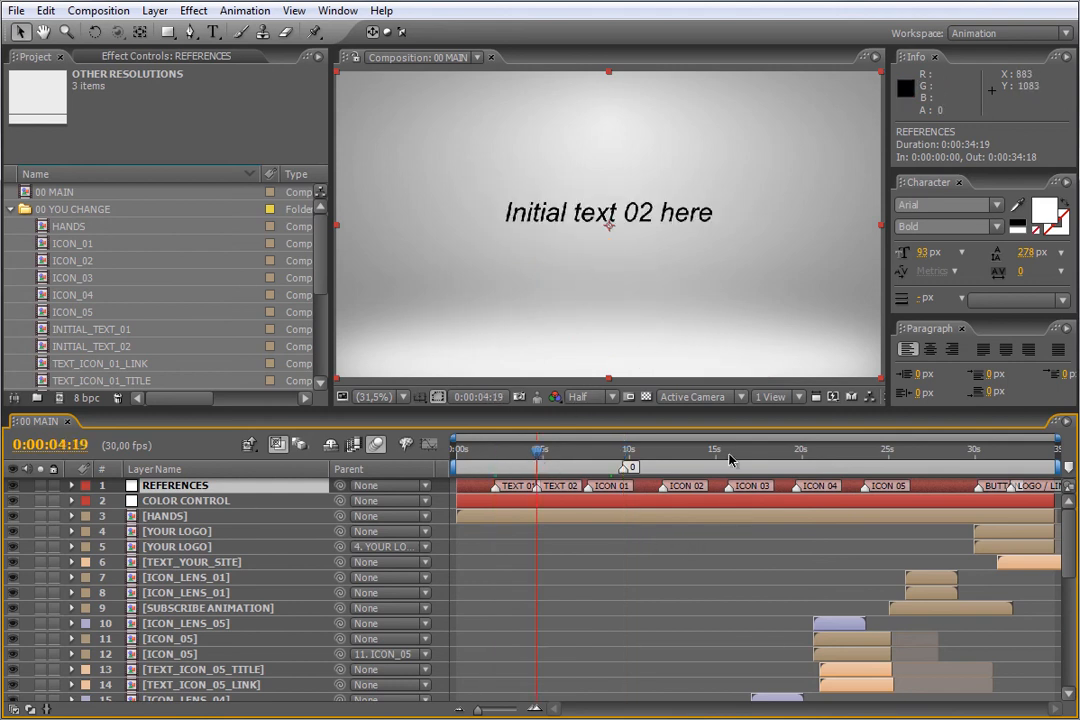
left_click(588, 454)
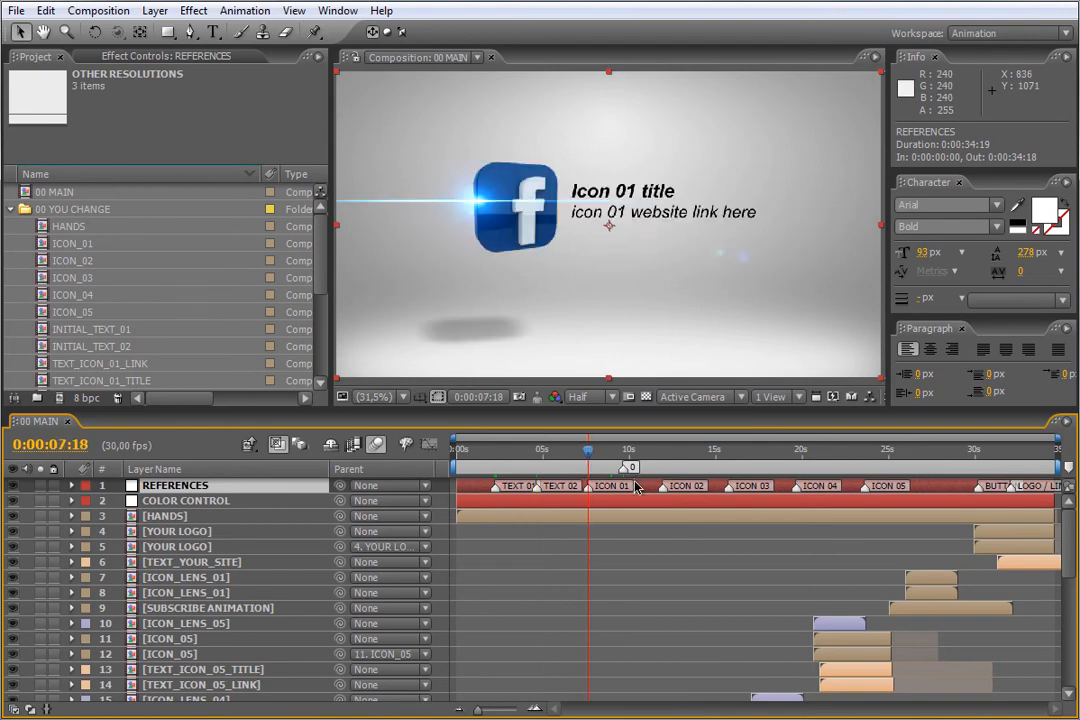
left_click(662, 452)
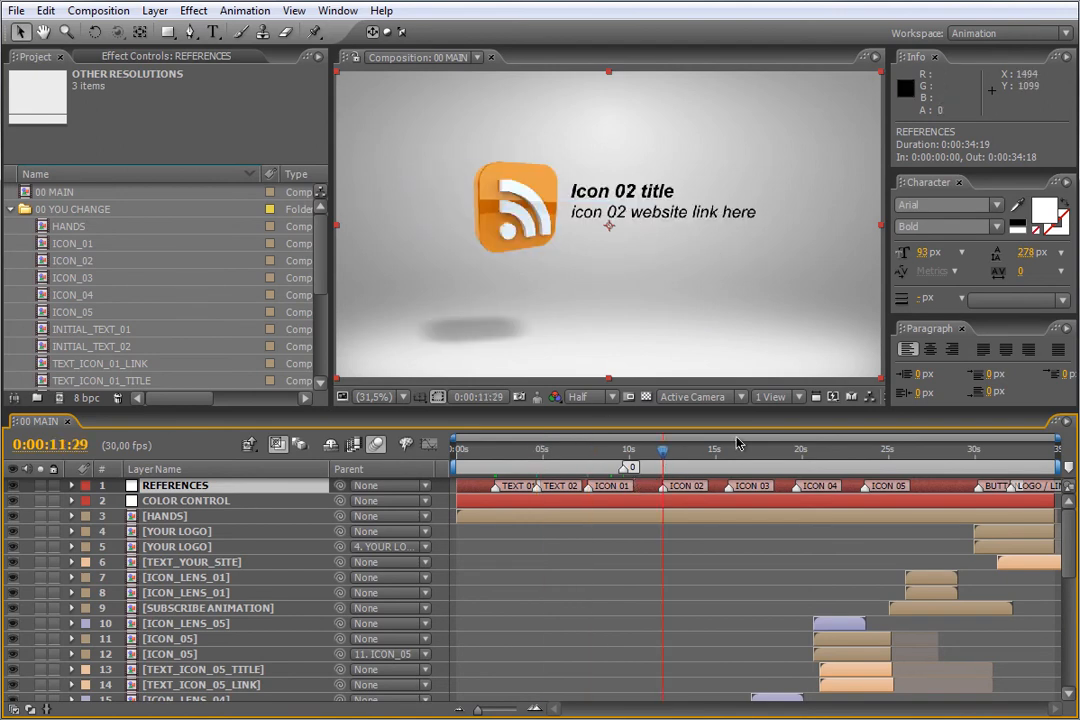
left_click(976, 452)
left_click(1012, 452)
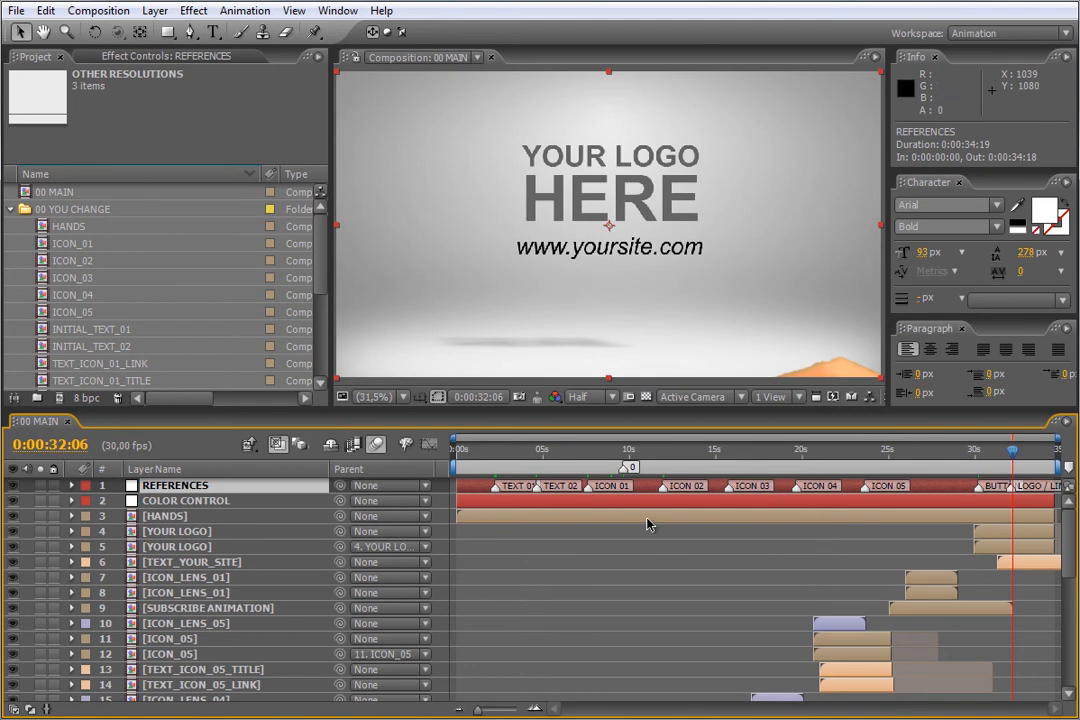
Step: Set the 00 MAIN time to the TEXT 01 marker and open the INITIAL_TEXT_01 composition
left_click(495, 451)
left_click_drag(321, 275, 321, 292)
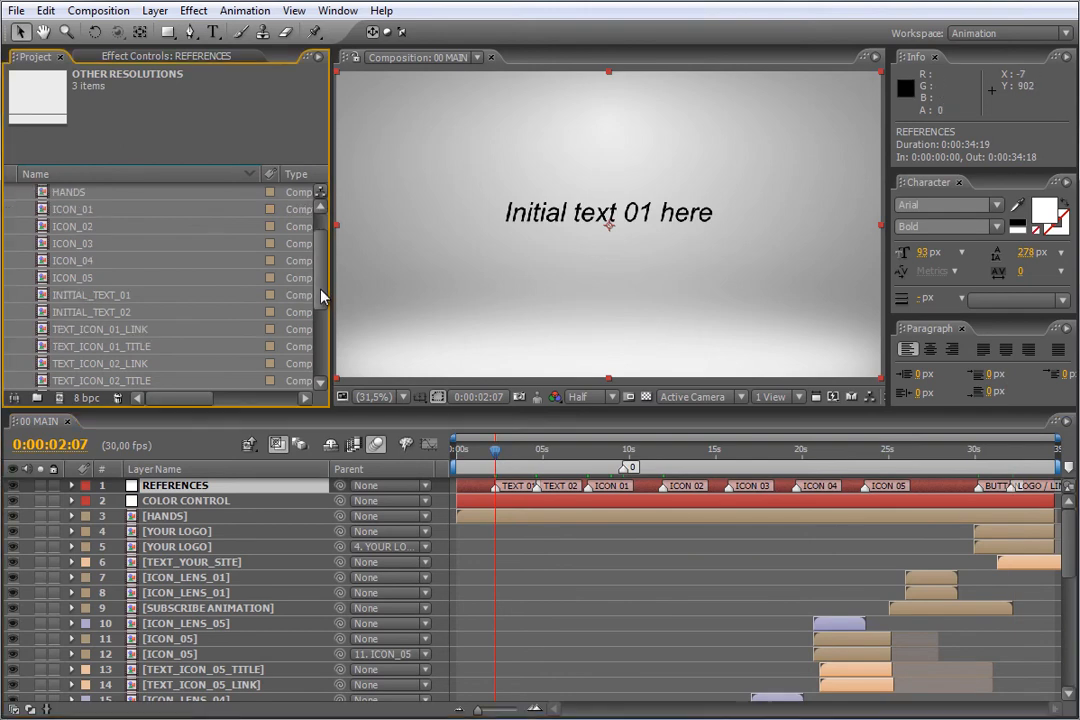
left_click(120, 299)
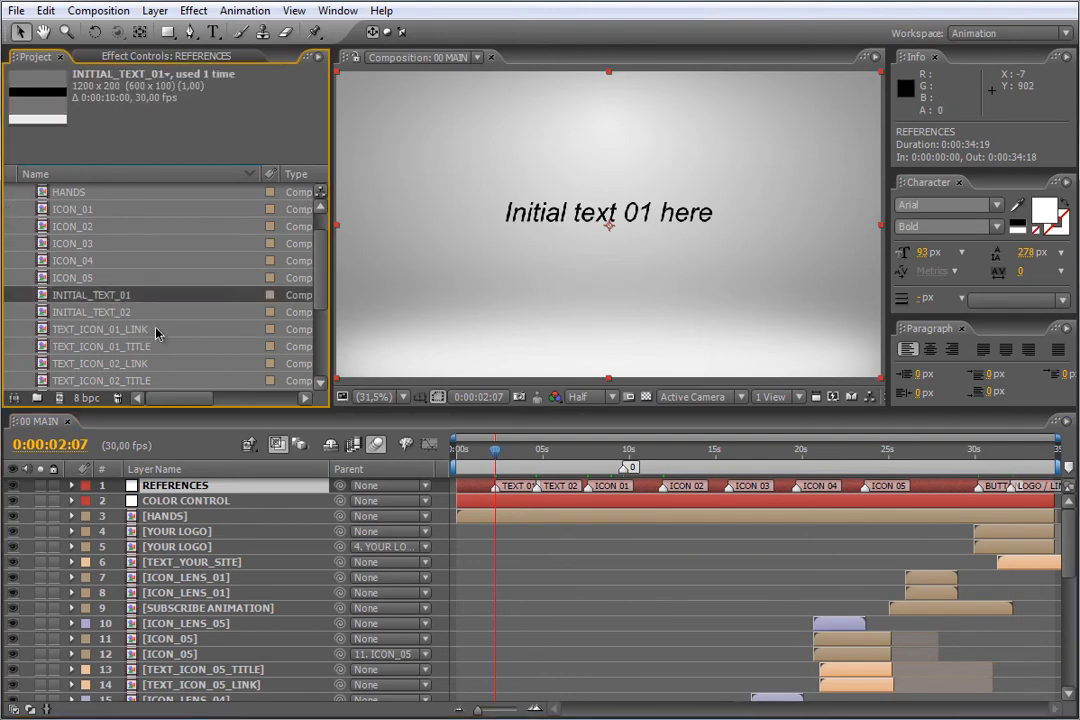
double_click(108, 300)
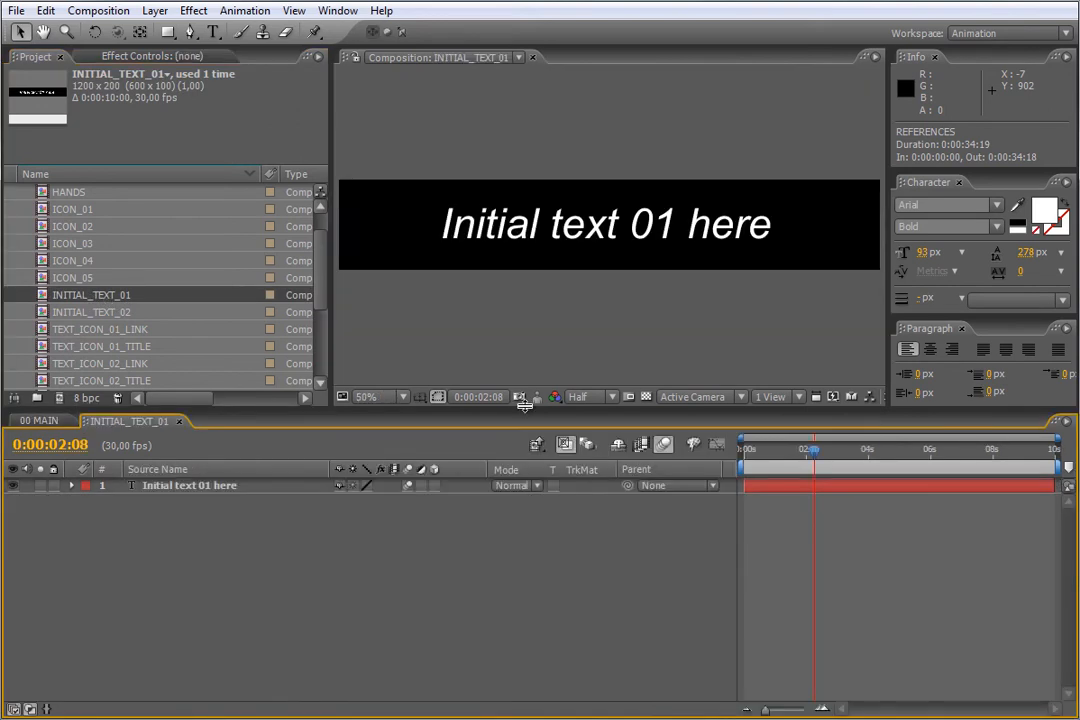
Step: Replace the INITIAL_TEXT_01 placeholder text with "We are so near to you..." and return to the 00 MAIN composition
left_click(803, 488)
double_click(800, 490)
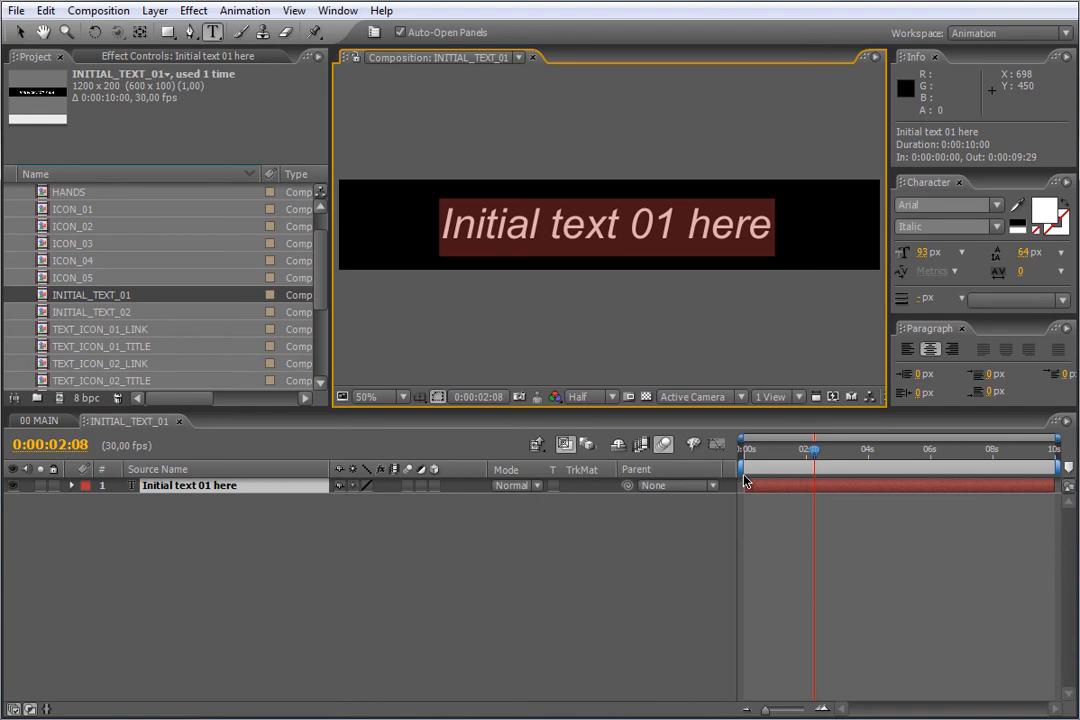
type("We a")
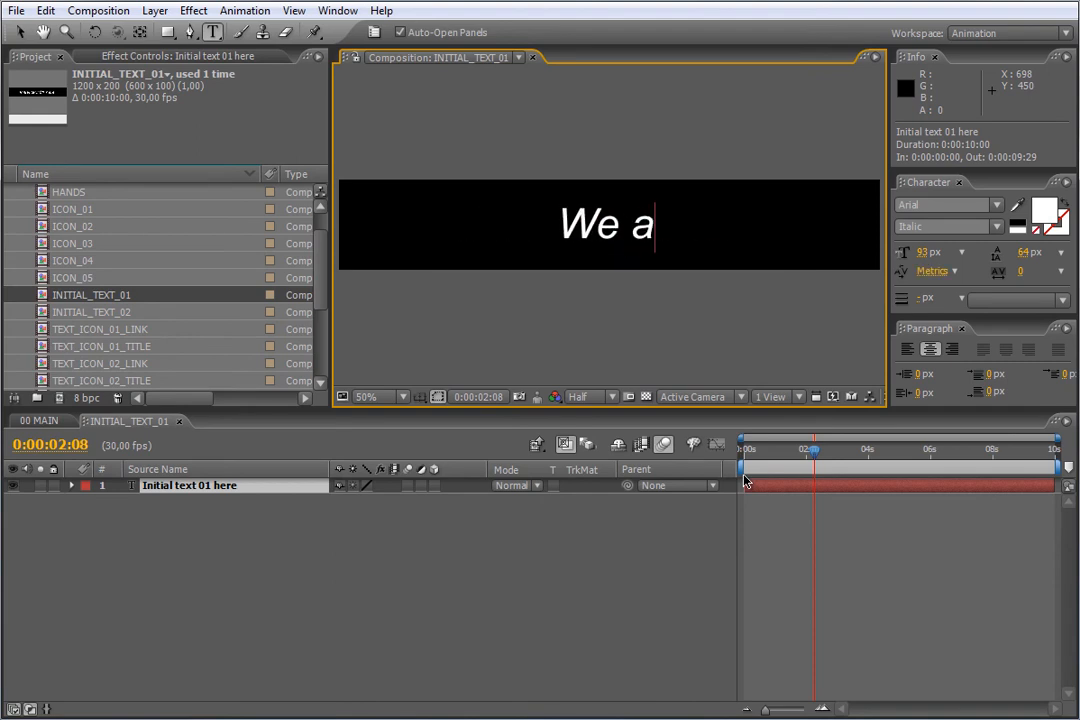
type("re so neat")
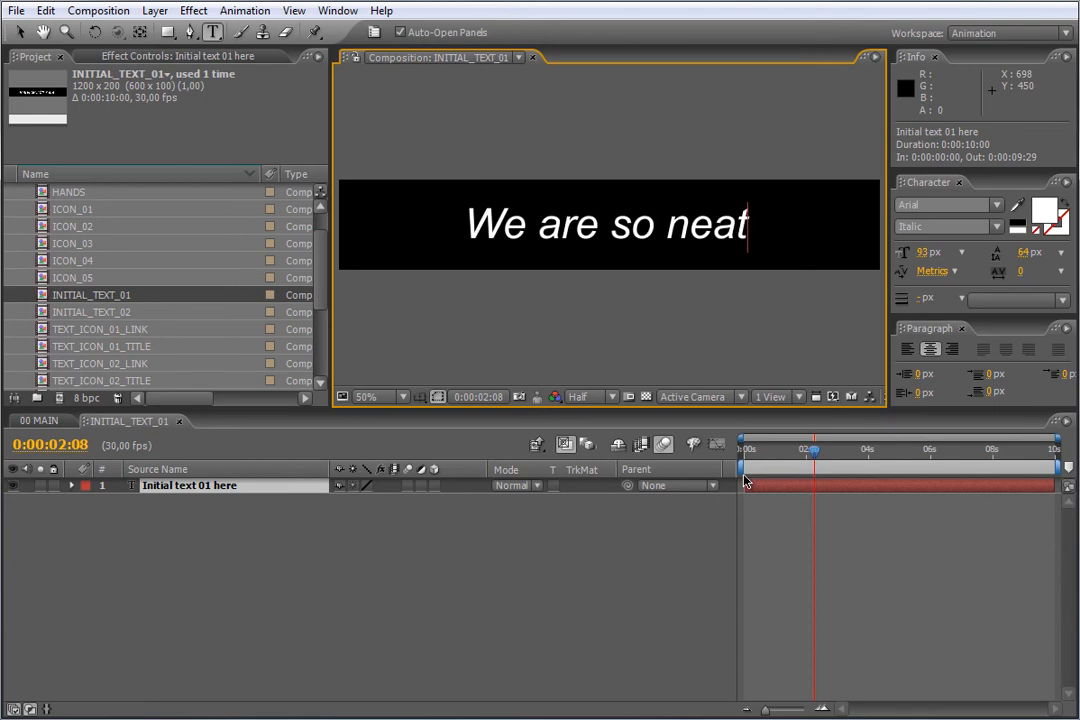
key("BackSpace")
type("r to you...")
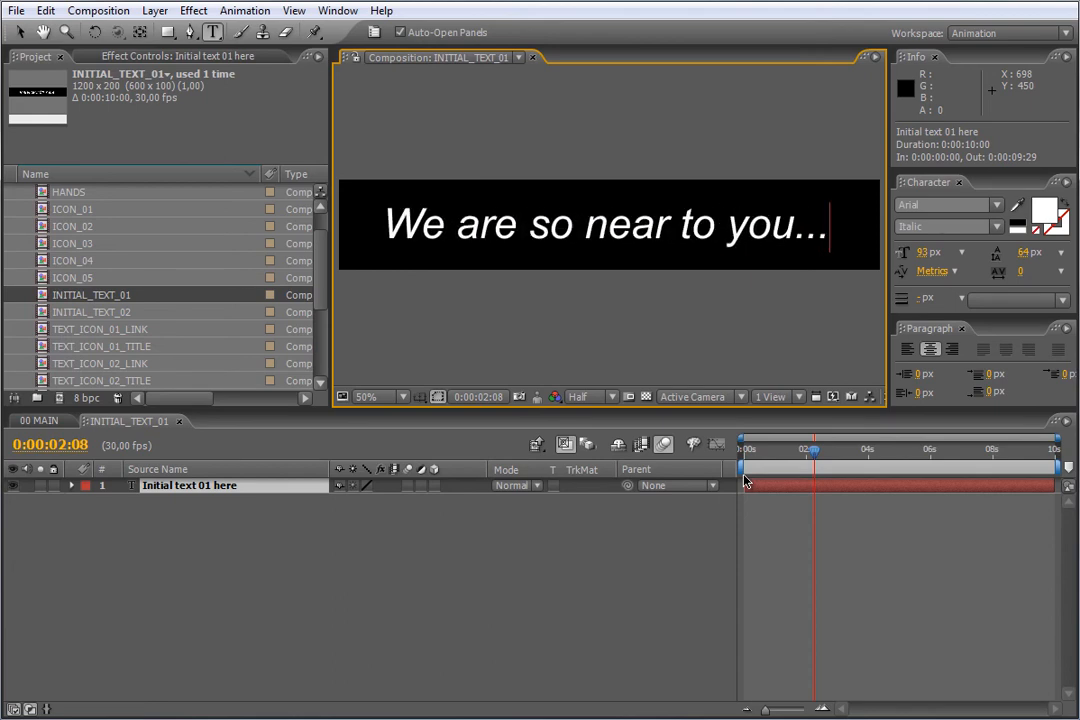
left_click(836, 594)
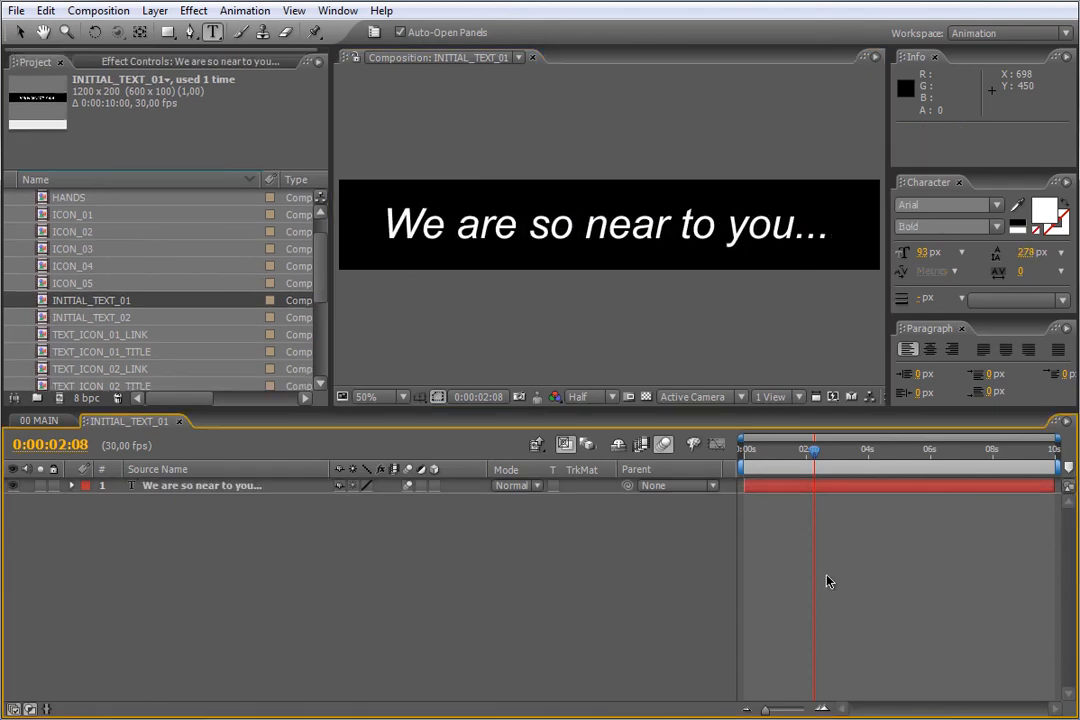
left_click(38, 420)
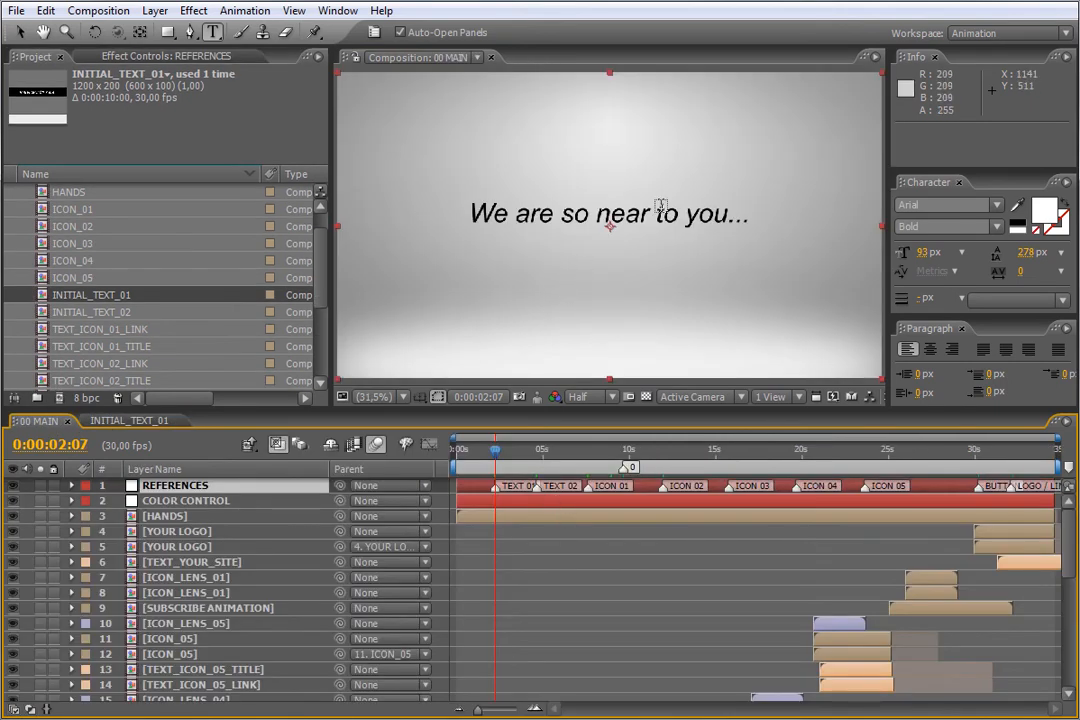
Step: Set the 00 MAIN time to the TEXT 02 marker and open the INITIAL_TEXT_02 composition
left_click(539, 459)
left_click(120, 316)
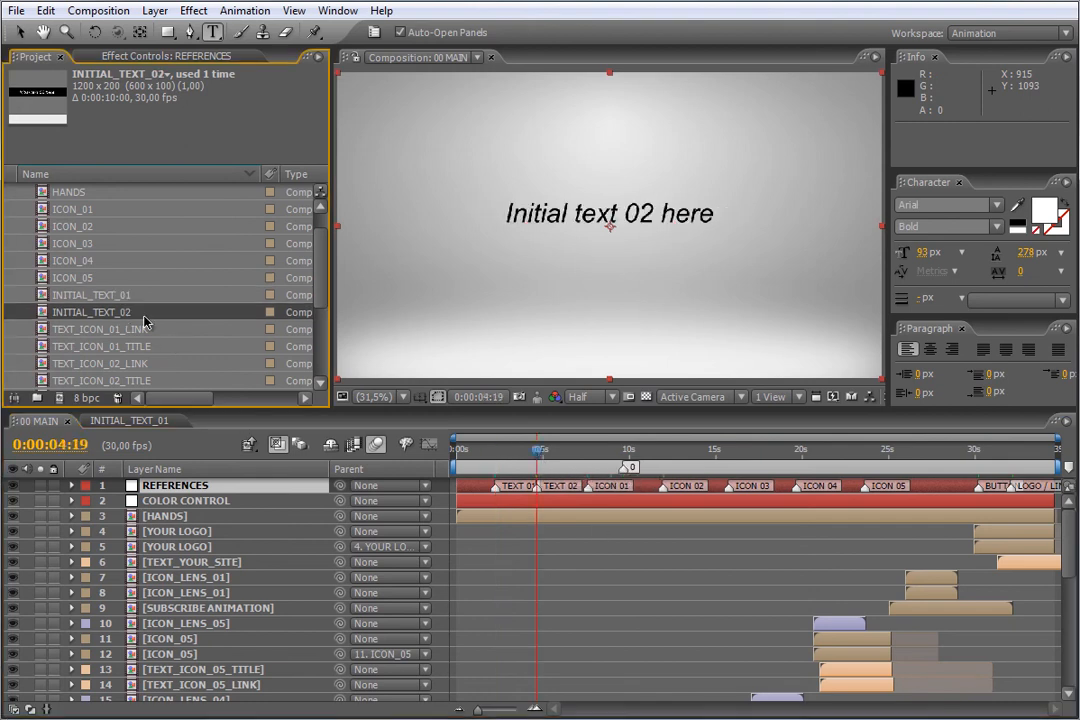
double_click(98, 316)
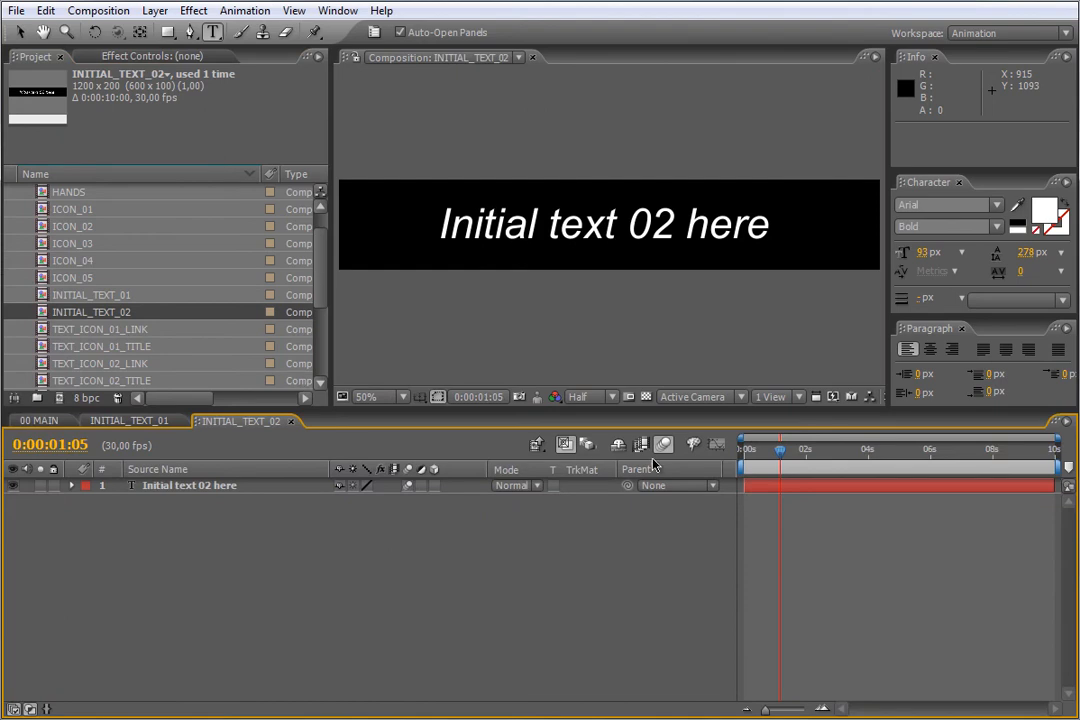
Step: Replace the INITIAL_TEXT_02 placeholder text with "that you can touch us." and return to 00 MAIN with the Selection tool active
left_click(783, 492)
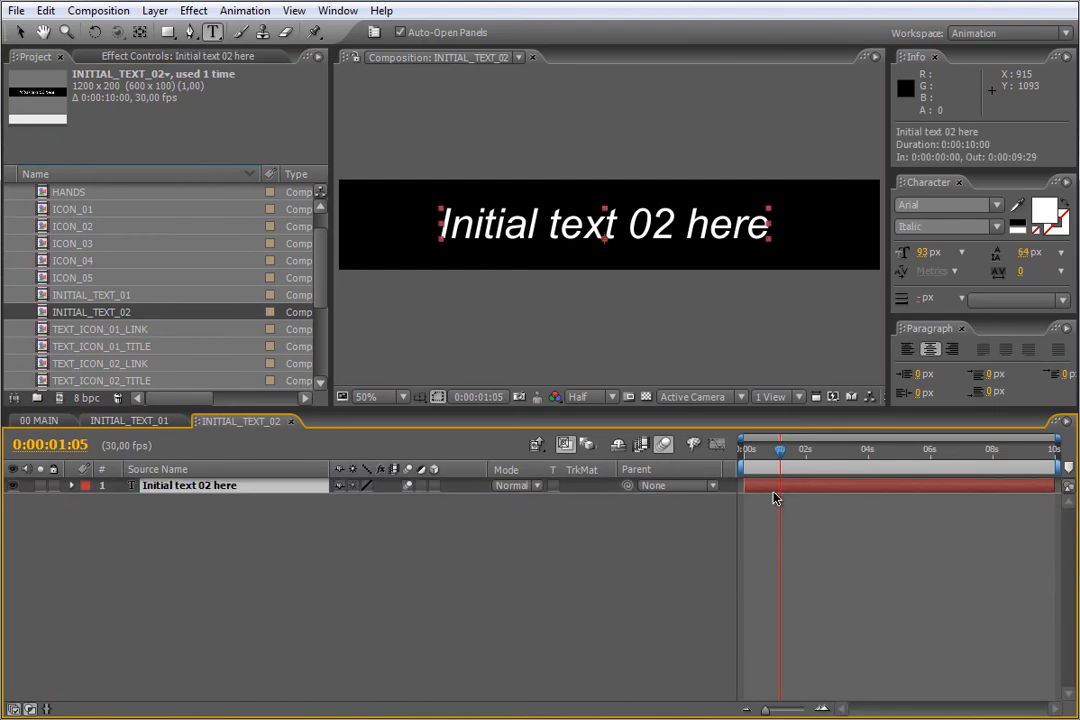
double_click(779, 490)
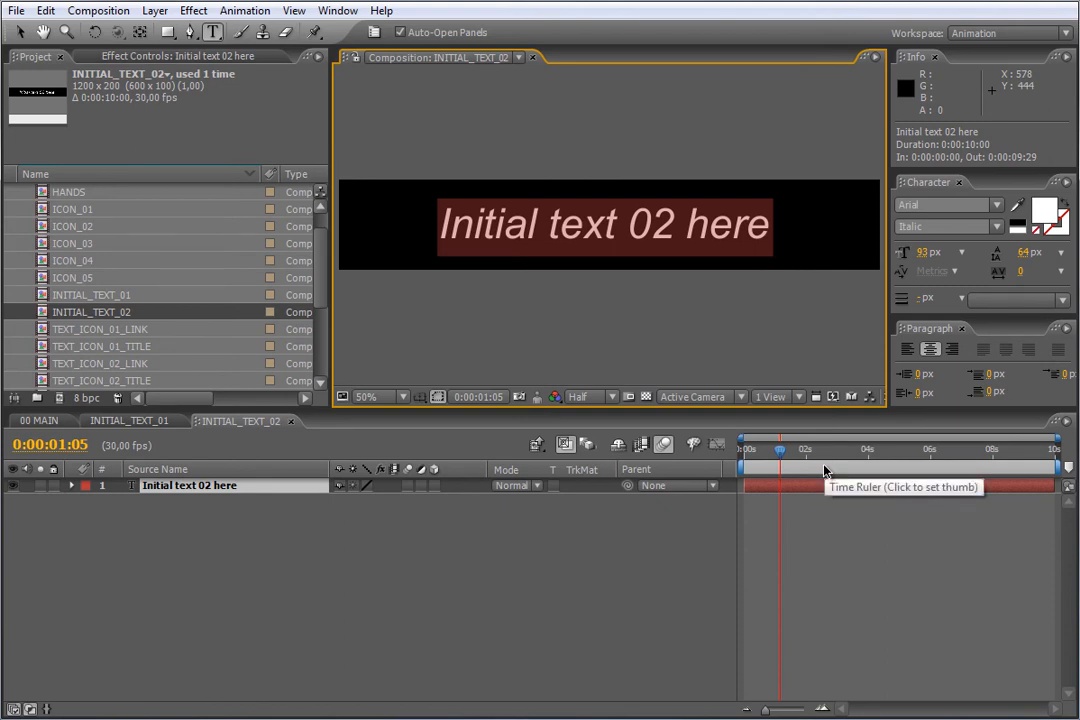
type("that ")
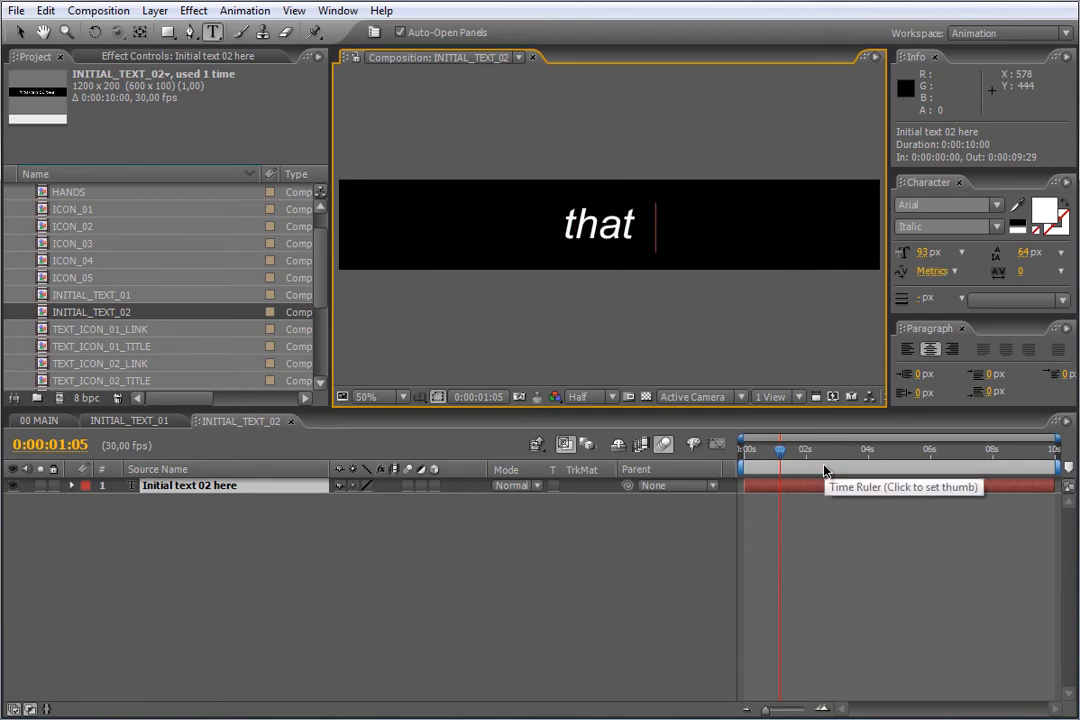
type("you can touch ")
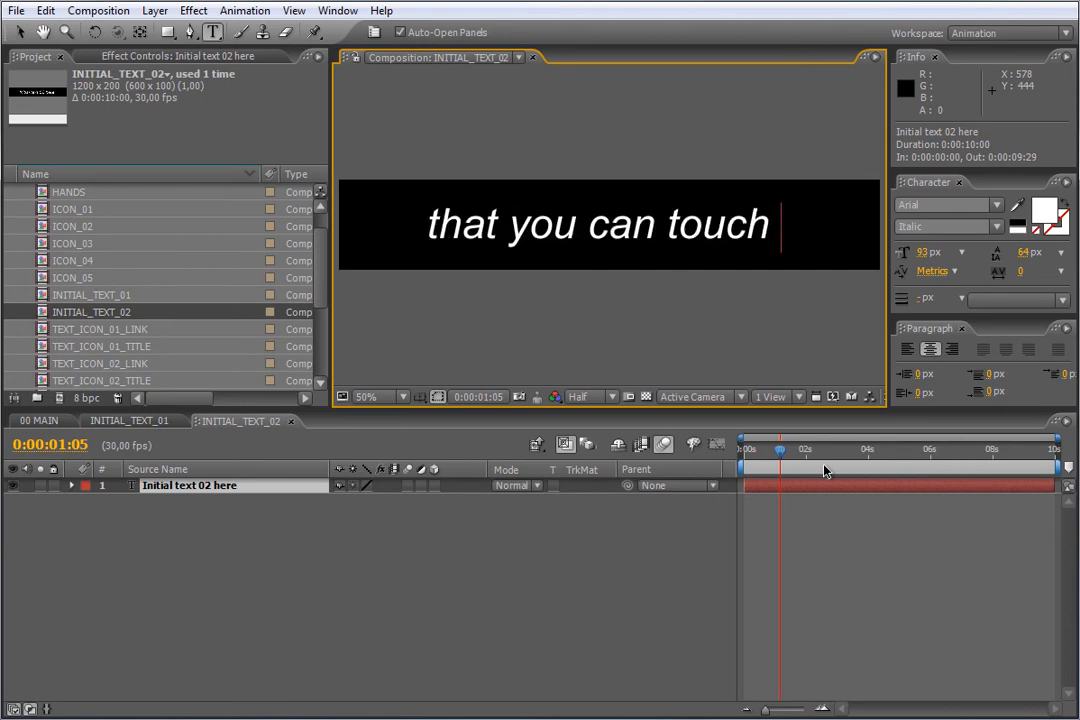
type("us.")
left_click(40, 421)
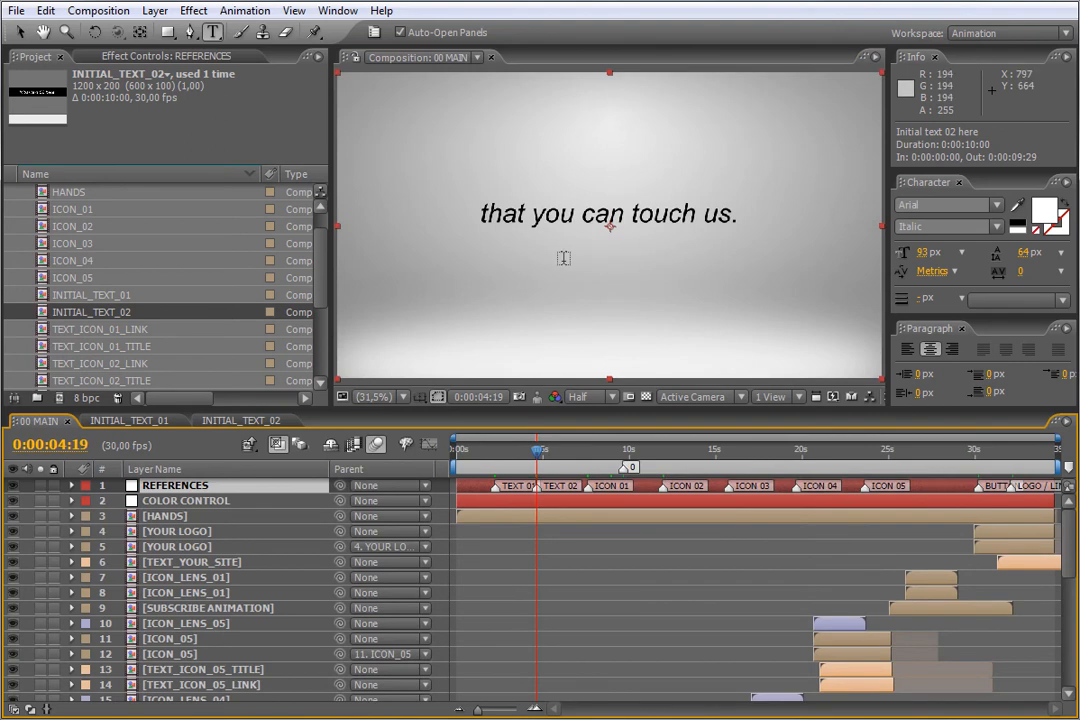
key("v")
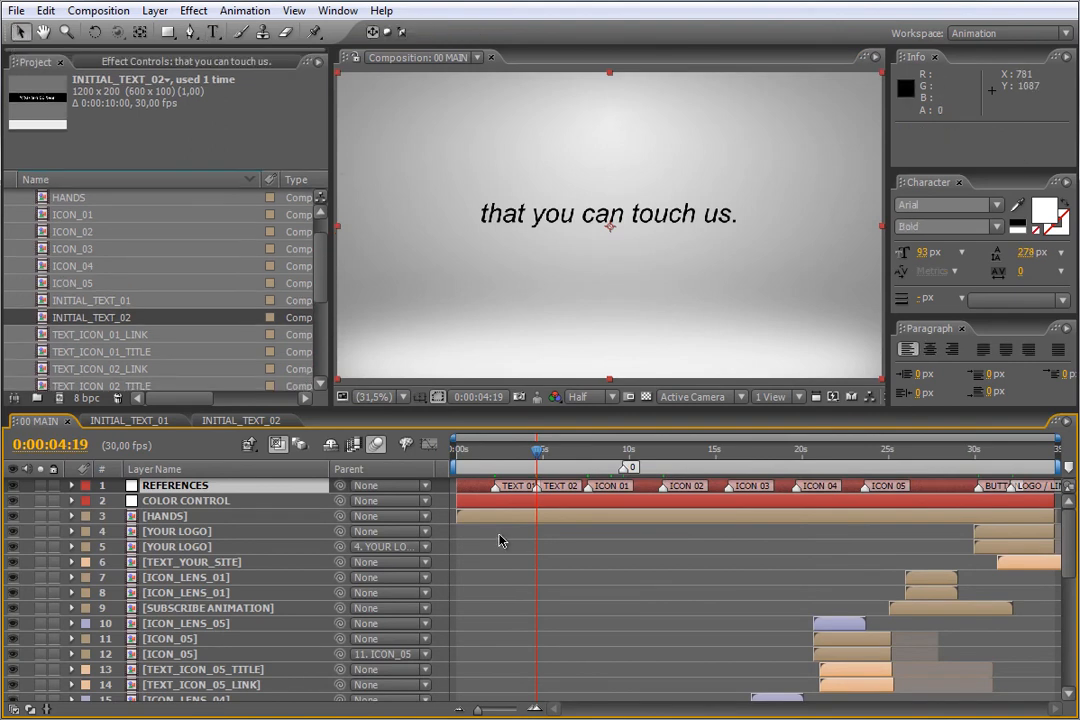
Step: Move 00 MAIN to the ICON 01 marker, then open the ICON_01 composition and hide its layer switches and modes columns
left_click(588, 457)
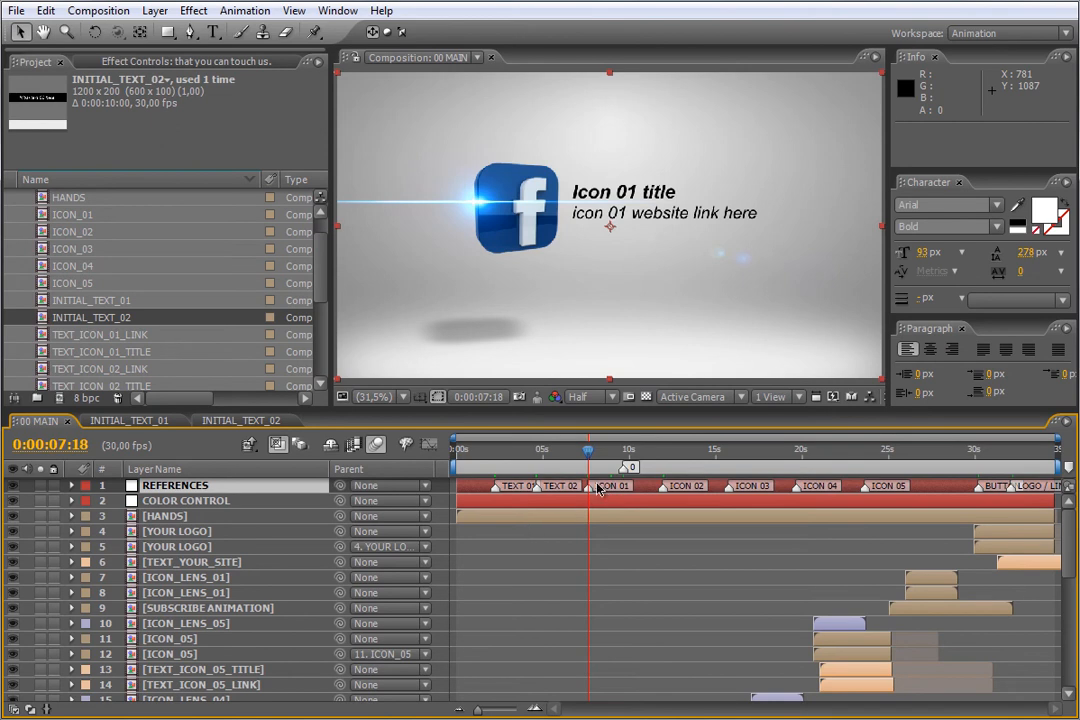
left_click(78, 226)
left_click(71, 216)
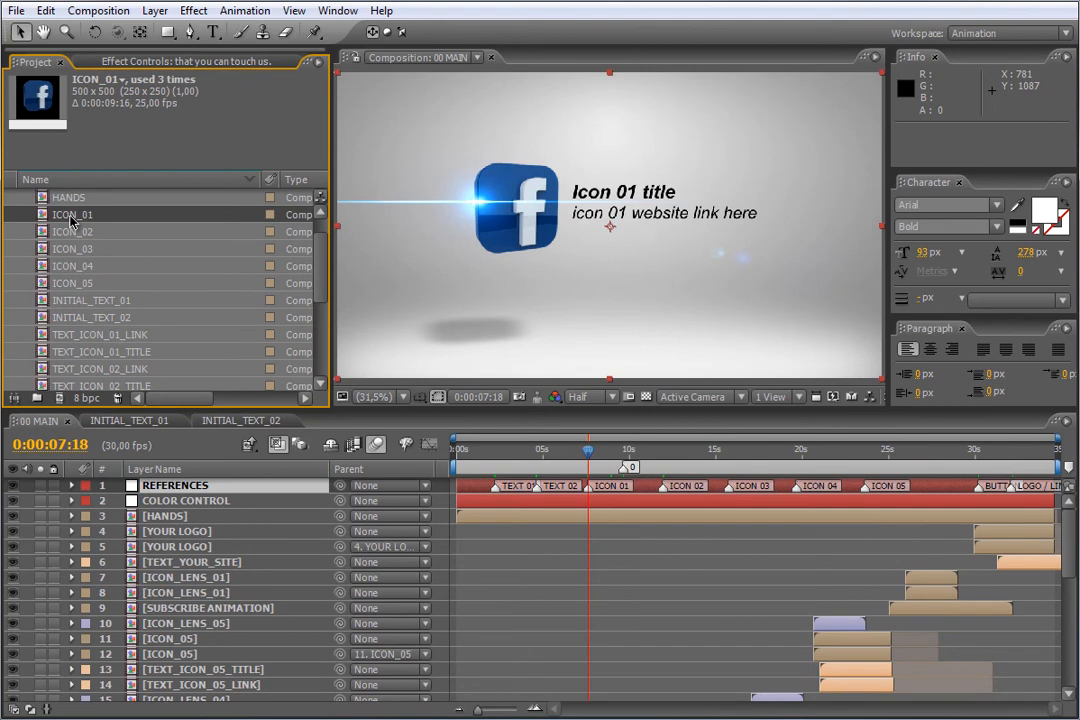
double_click(71, 217)
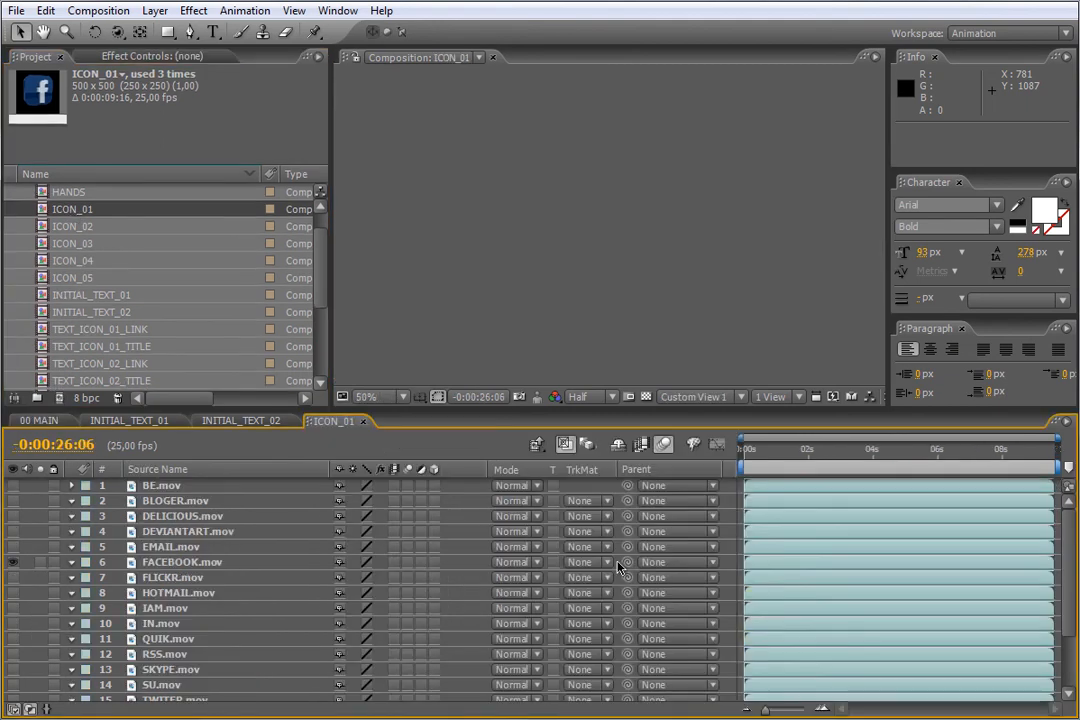
left_click(29, 709)
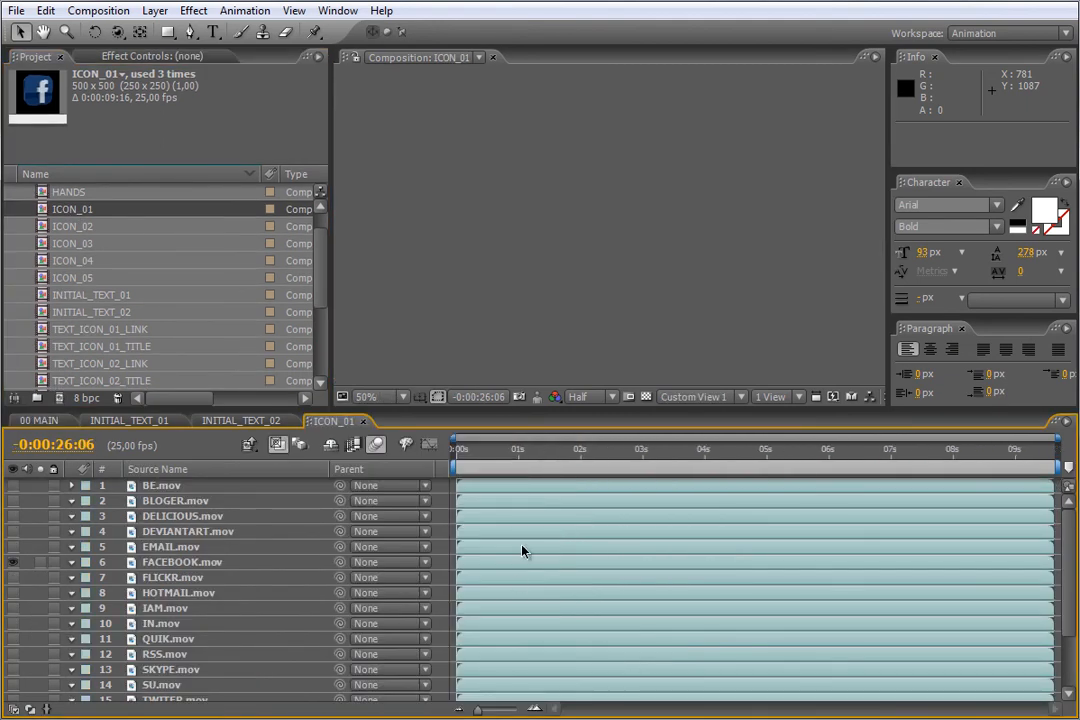
Step: Show the BLOGER.mov icon instead of FACEBOOK.mov in the ICON_01 composition and return to 00 MAIN
left_click_drag(1062, 560, 1068, 608)
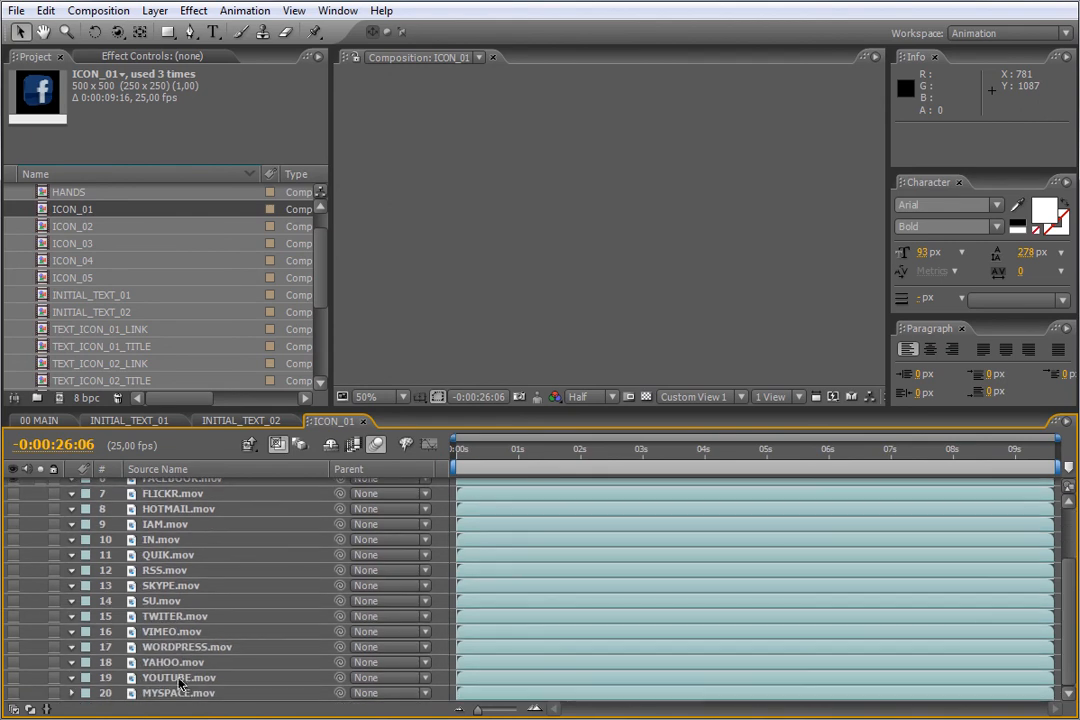
scroll(900, 540, "up", 3)
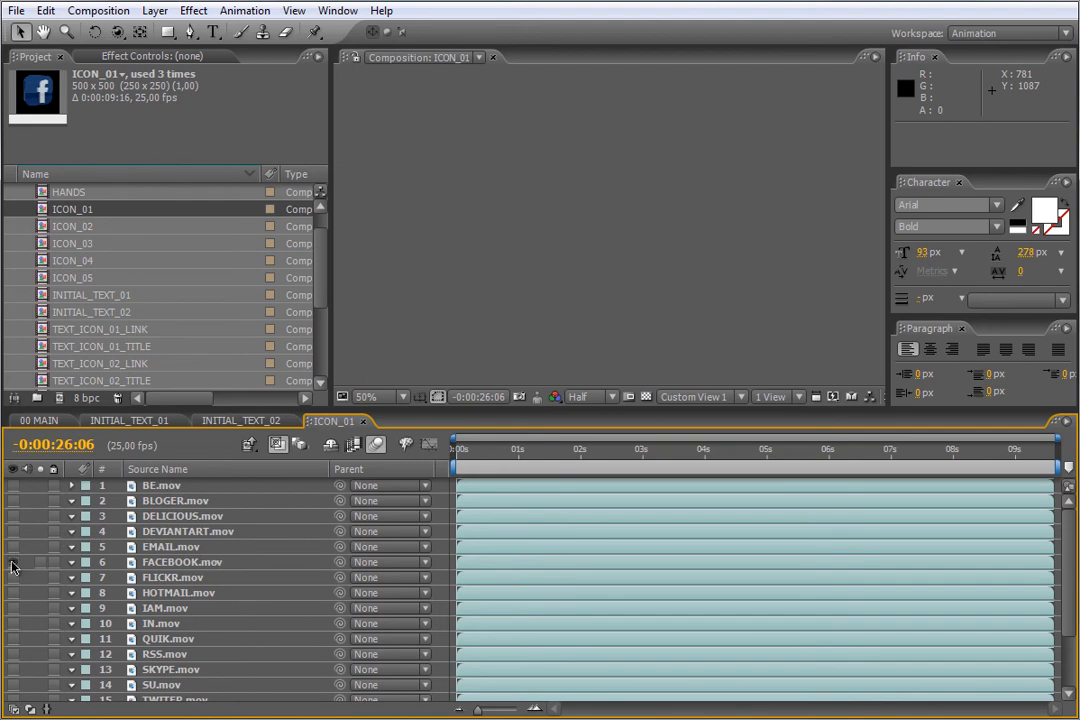
left_click(168, 500)
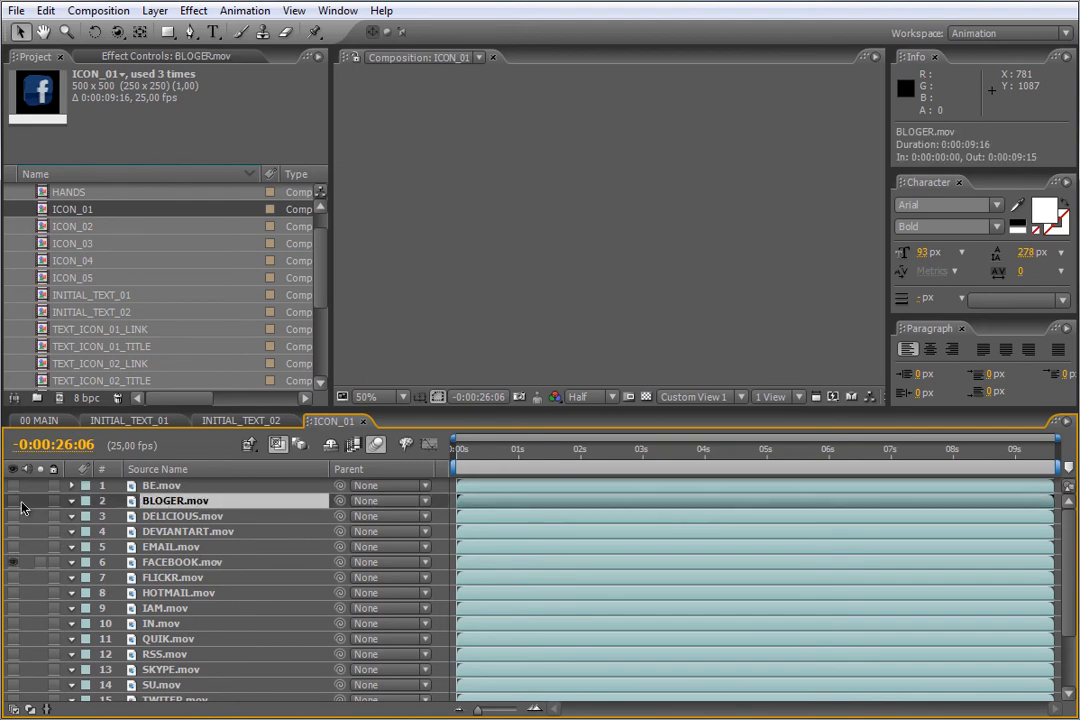
left_click(14, 564)
left_click(30, 423)
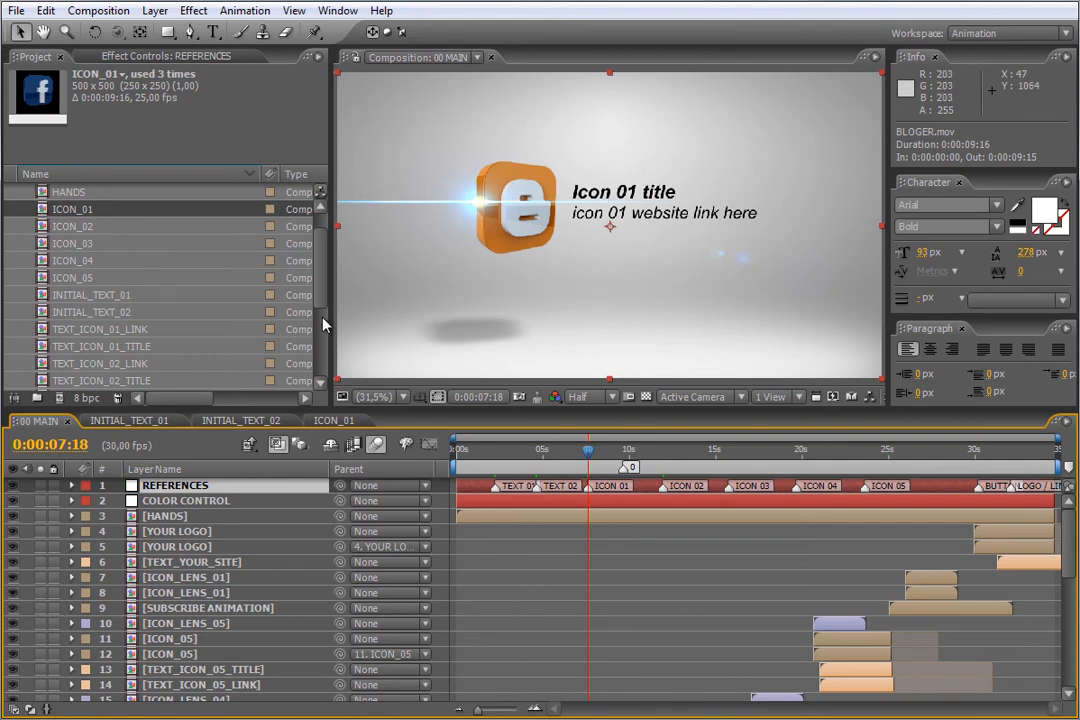
Step: Open the TEXT_ICON_01_TITLE composition and replace its placeholder text with "See our blog!"
scroll(321, 301, "down", 1)
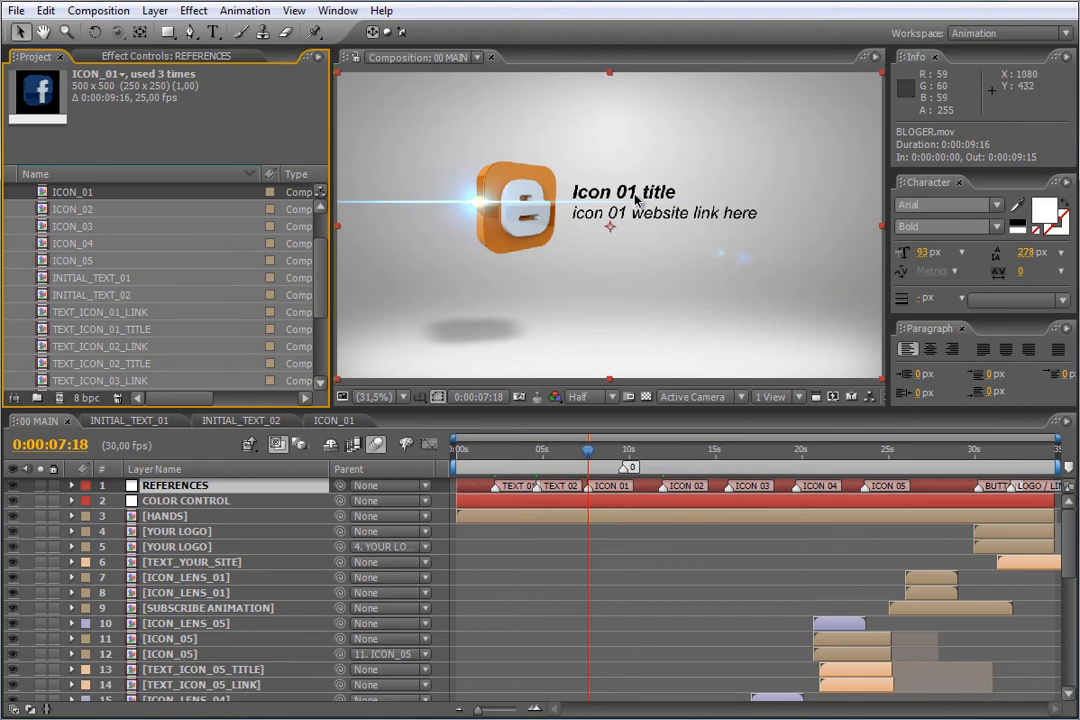
left_click(122, 331)
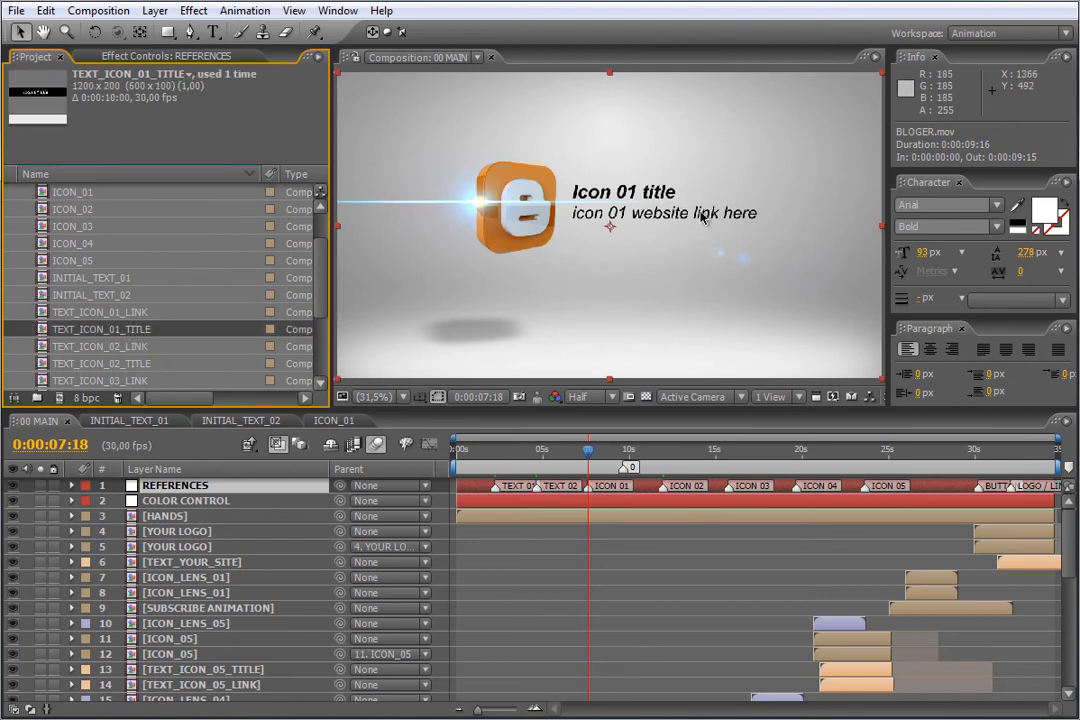
left_click(112, 312)
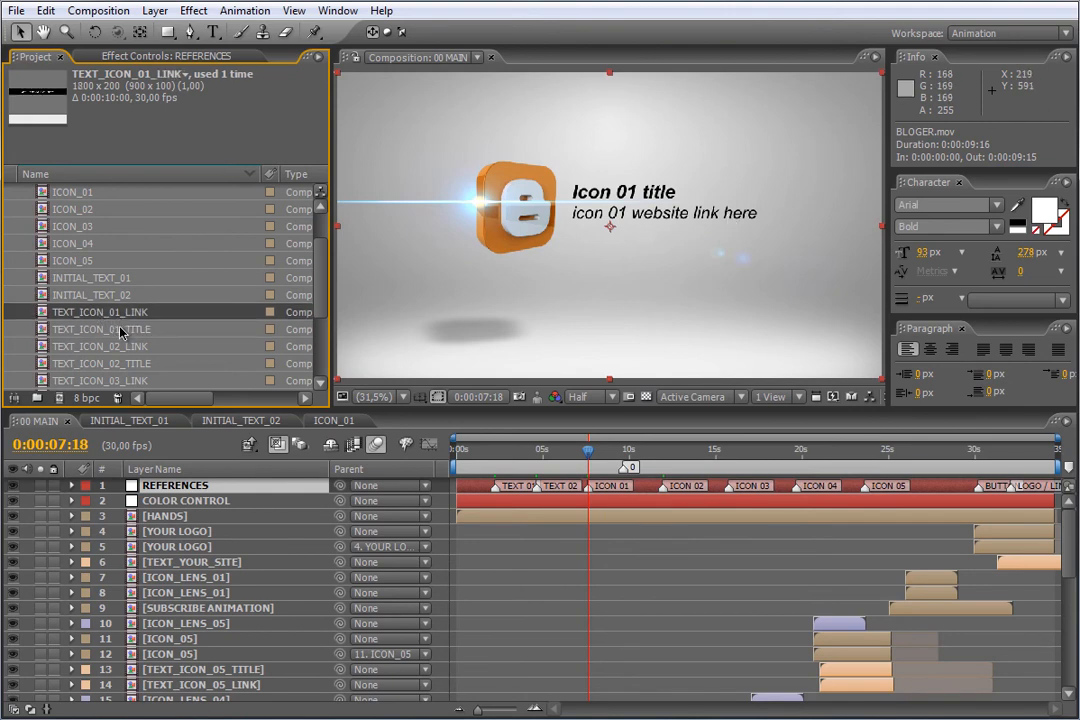
left_click(185, 330)
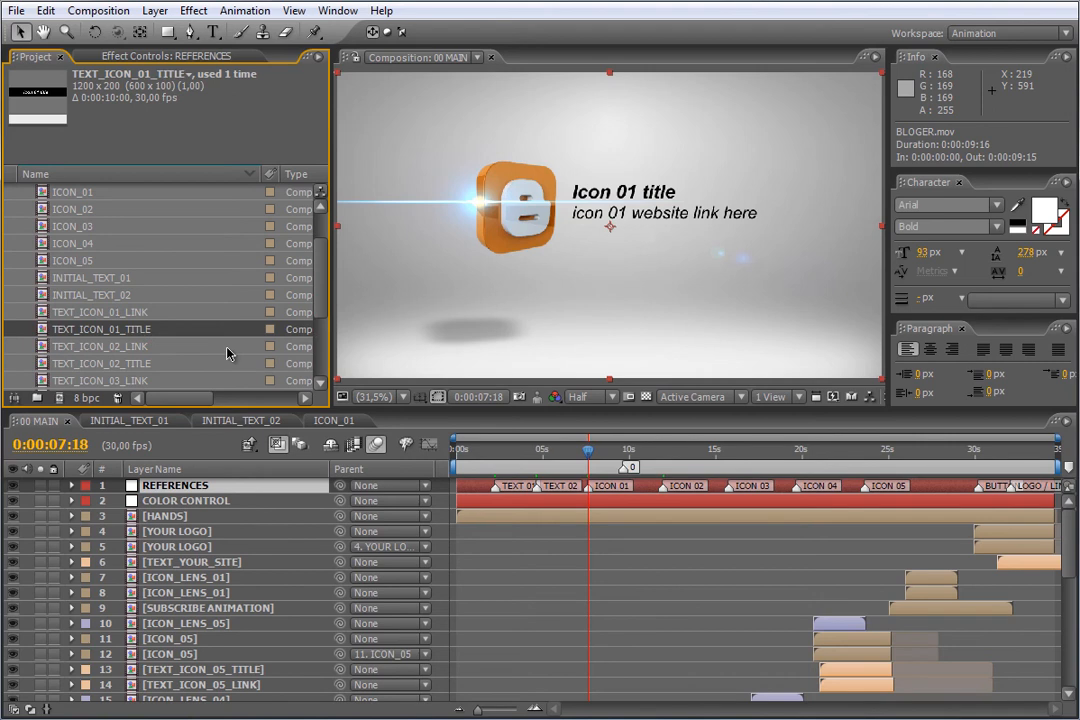
double_click(130, 333)
double_click(780, 486)
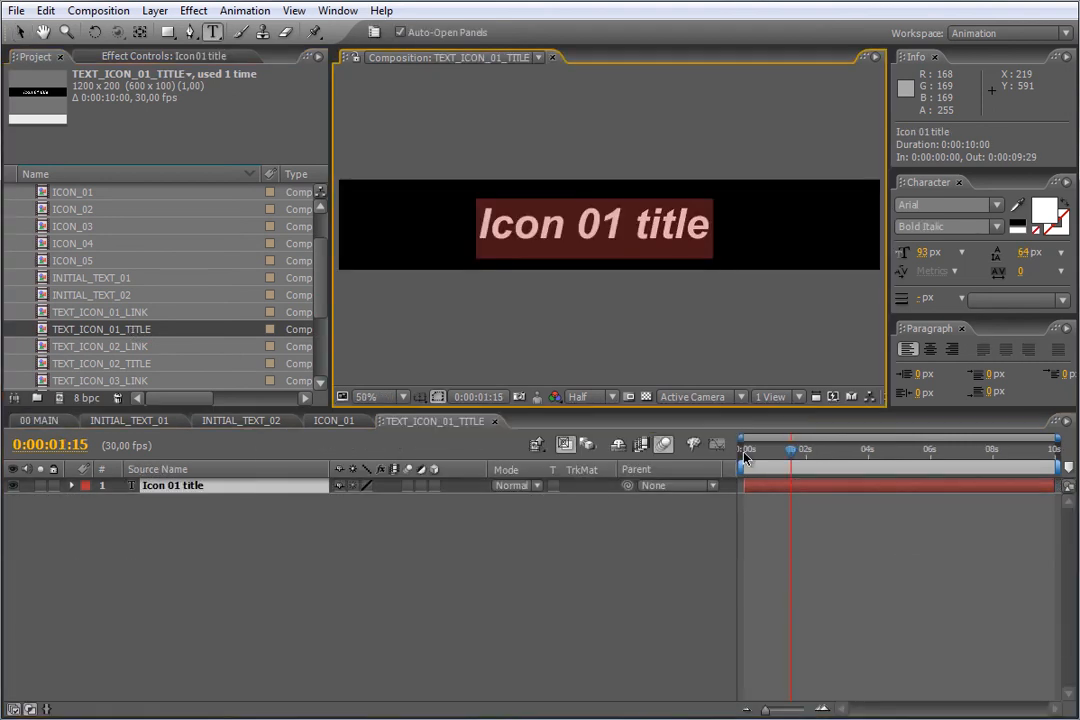
type("See o")
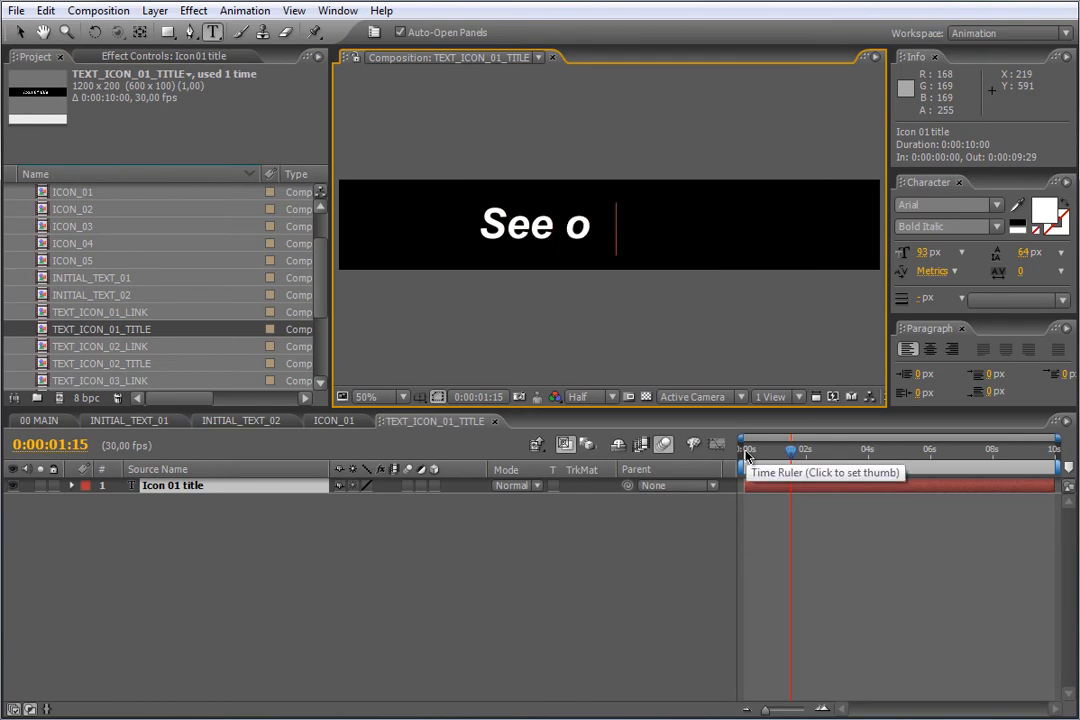
type("ur blog")
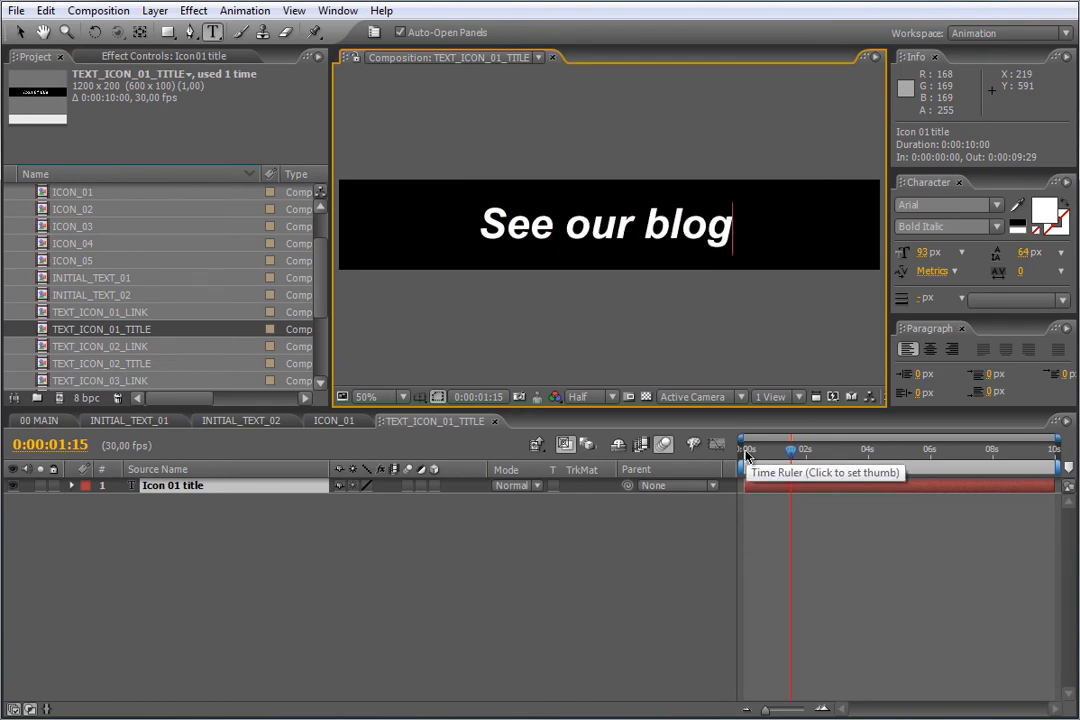
type("!")
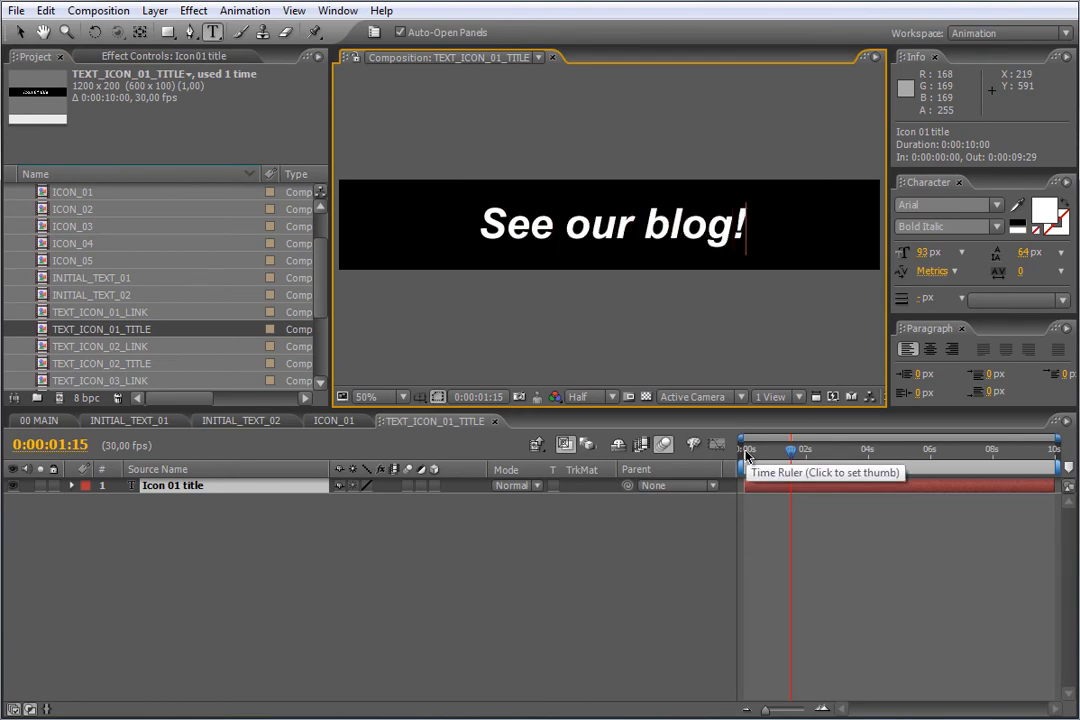
left_click(882, 593)
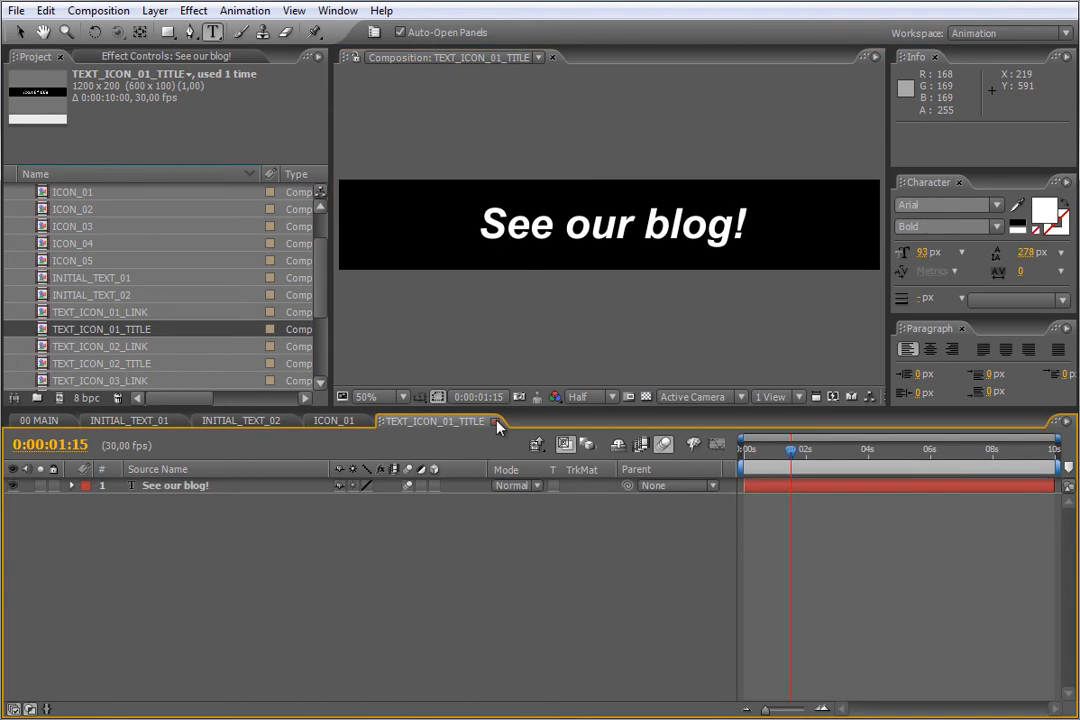
double_click(100, 312)
double_click(782, 487)
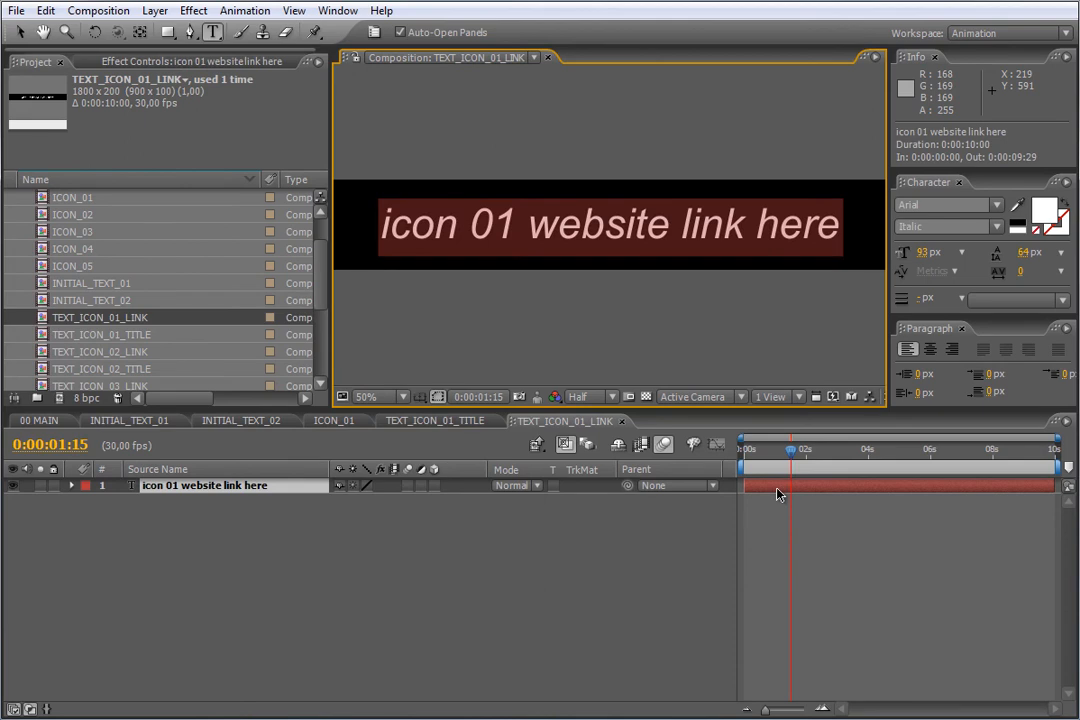
type("www.bloger")
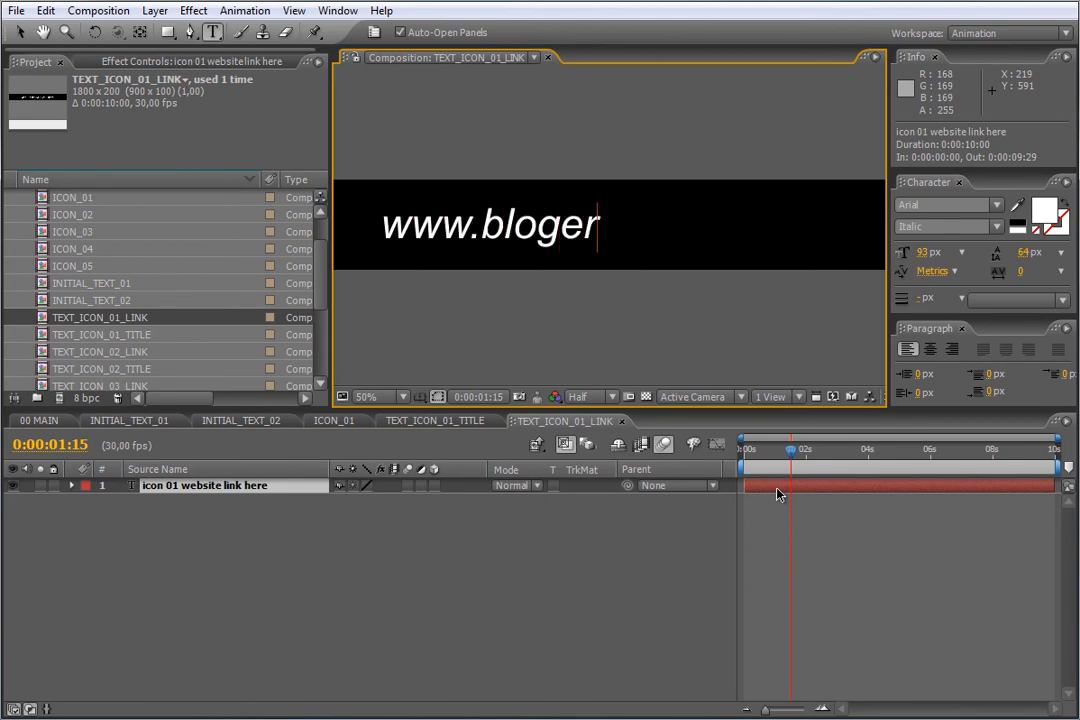
type(".com")
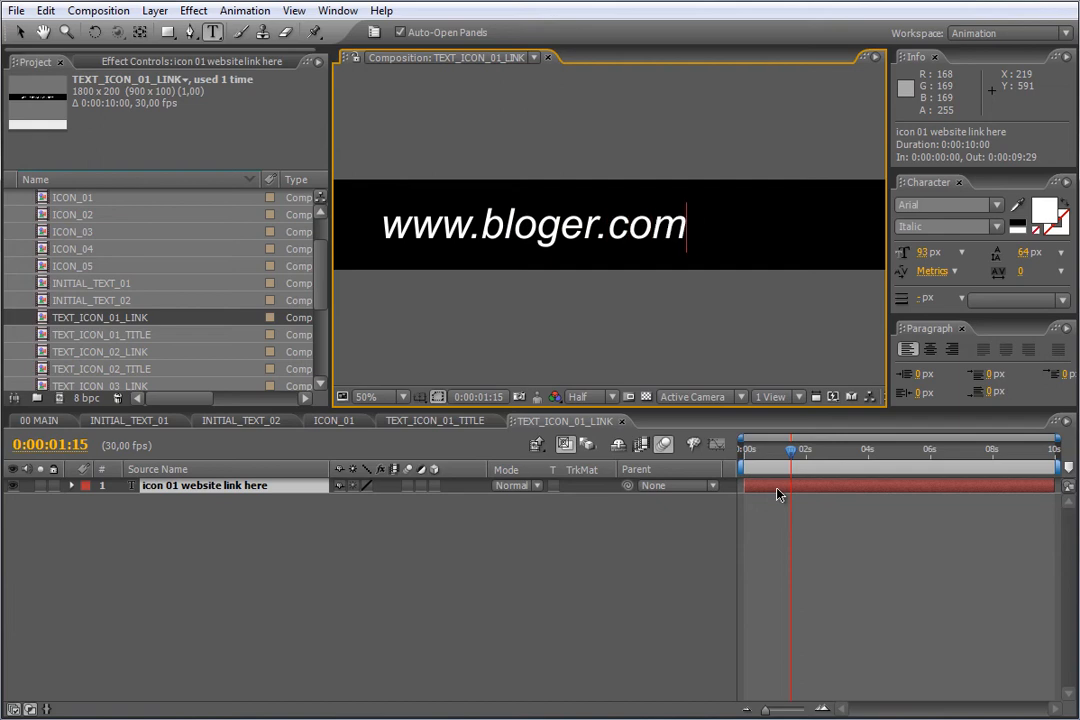
type("/you")
type("site")
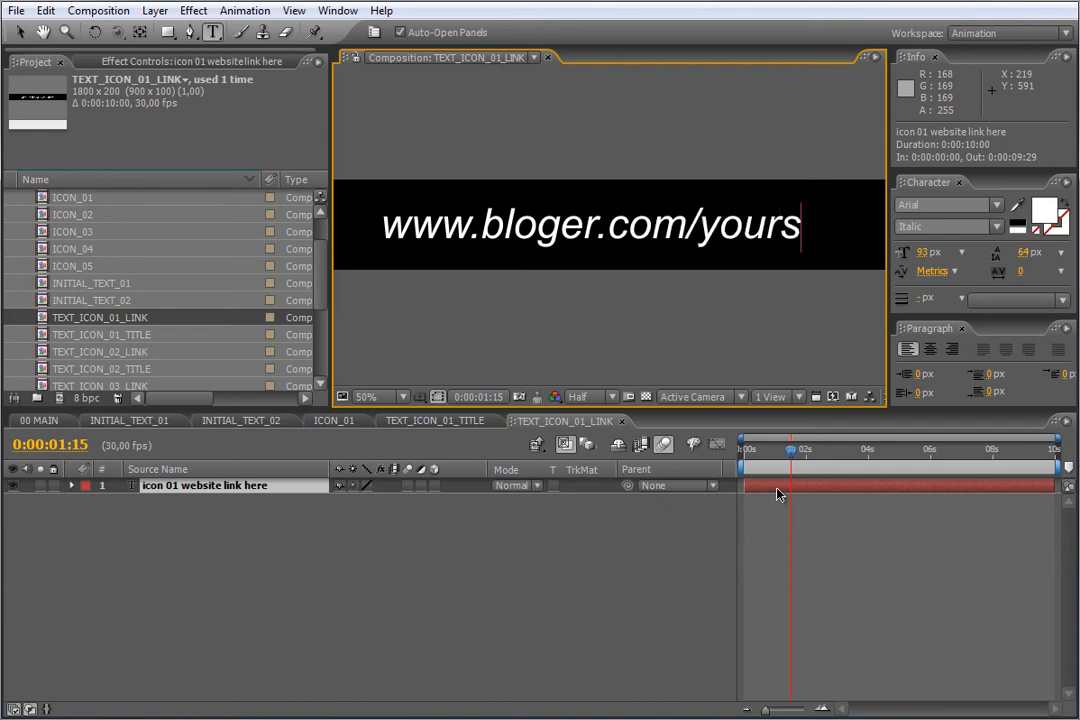
left_click(846, 614)
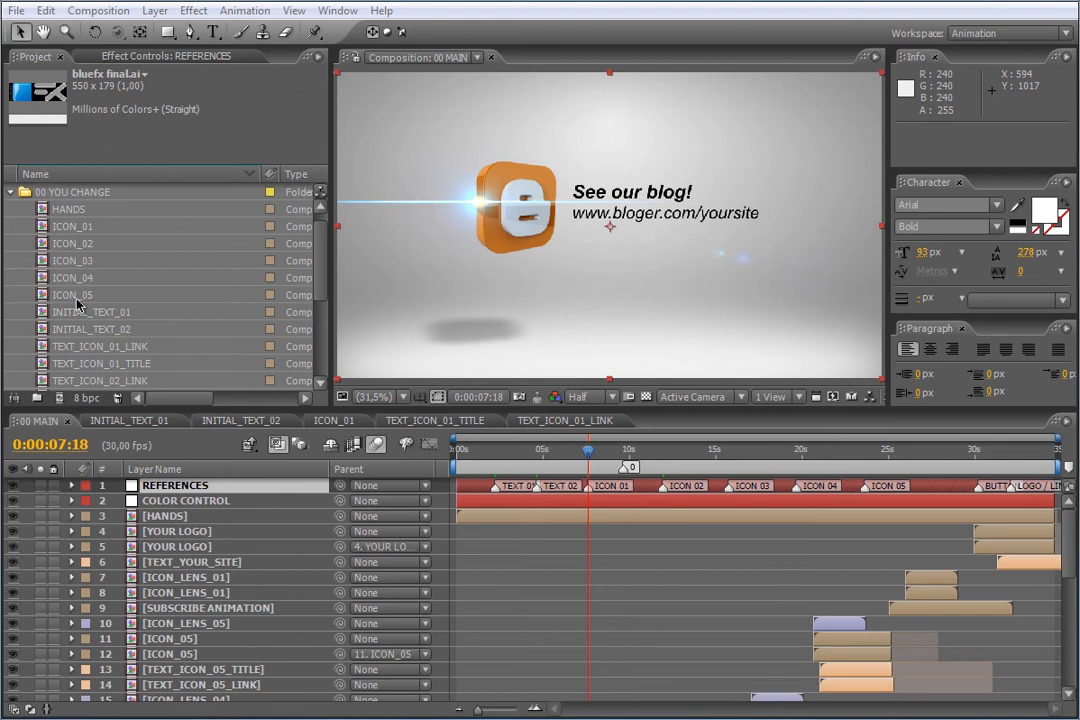
Step: Open the YOUR LOGO composition with its layer switches and modes columns hidden, and set its current time to about 0:00:01:24
left_click_drag(321, 282, 323, 358)
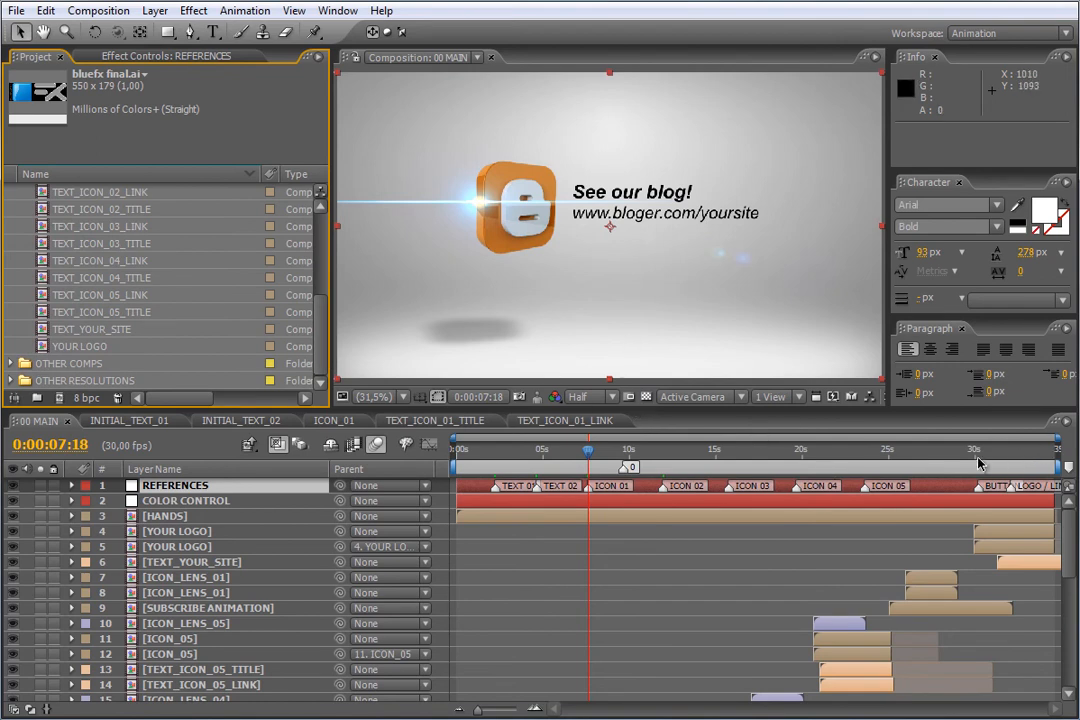
left_click(75, 346)
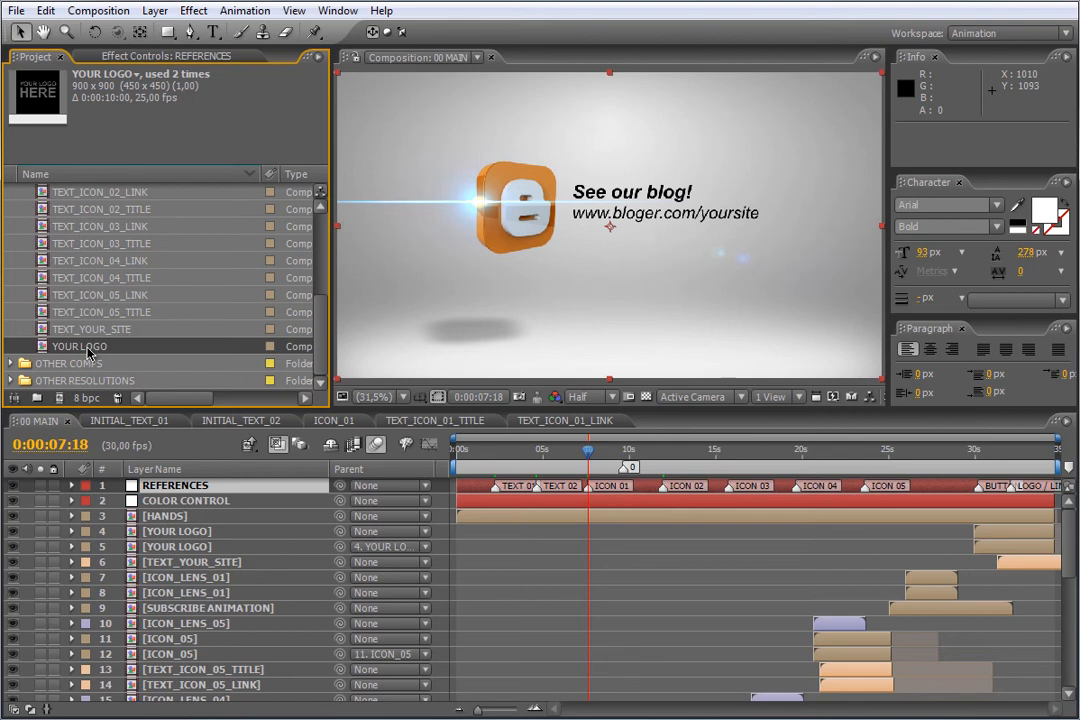
double_click(87, 348)
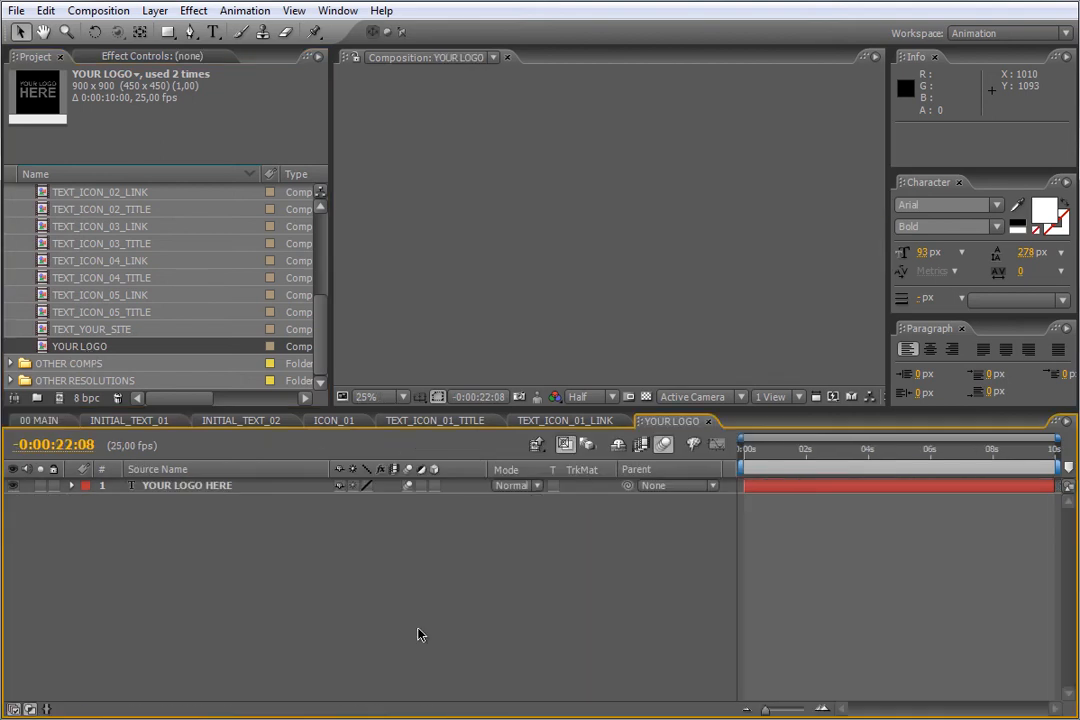
left_click(13, 708)
left_click(29, 708)
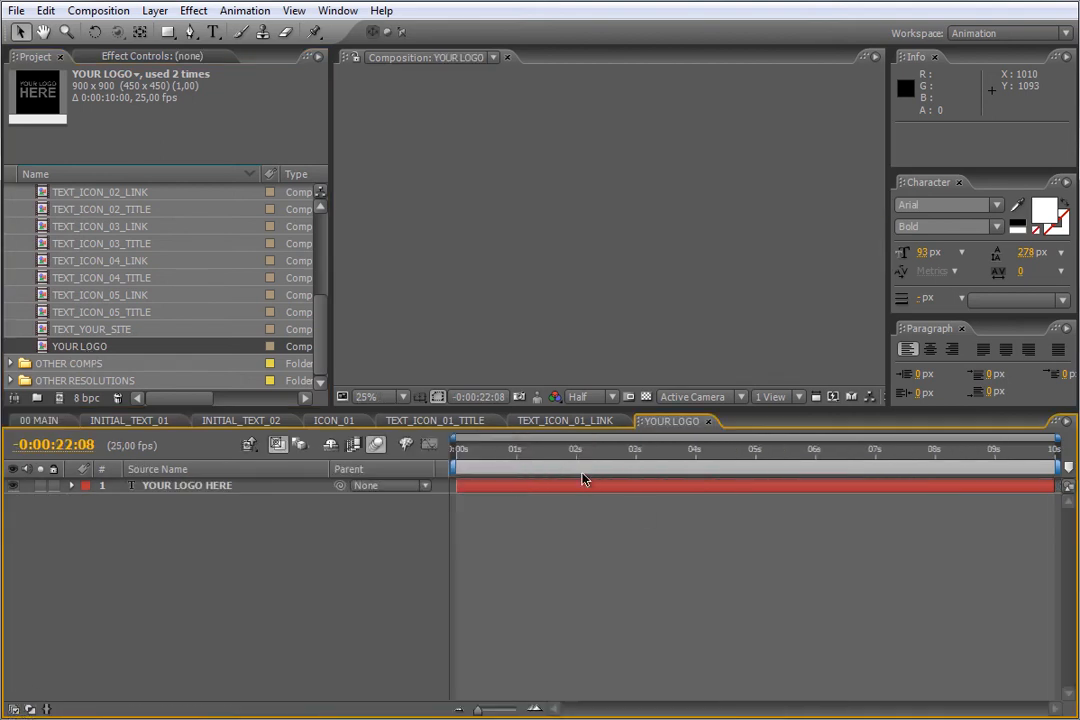
left_click(574, 467)
Step: Add bluefx final.ai from the OTHER COMPS folder above the YOUR LOGO HERE layer and scale it to about 149%
left_click(320, 345)
left_click(11, 363)
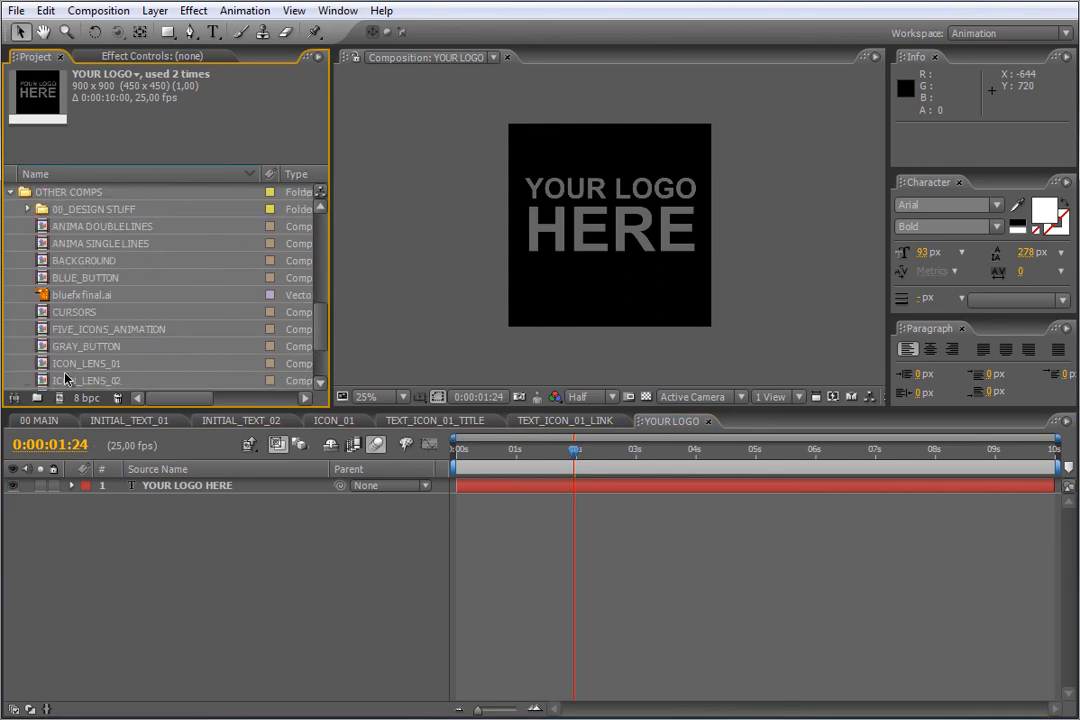
left_click(58, 295)
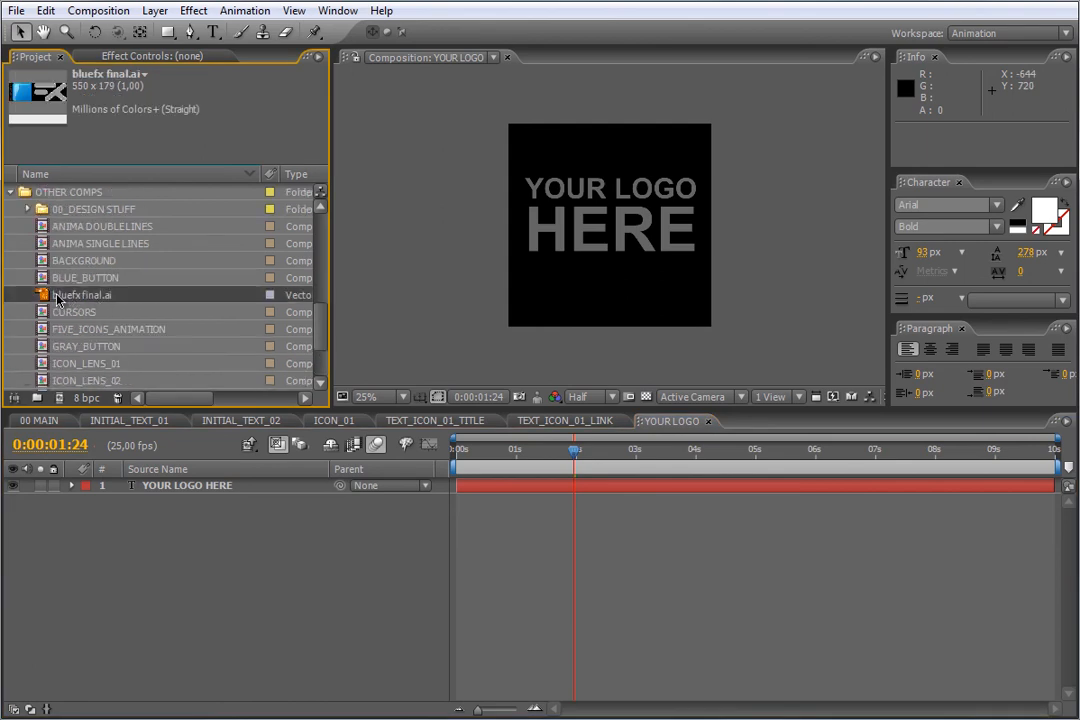
mouse_move(82, 297)
left_mouse_down()
mouse_move(159, 313)
mouse_move(321, 299)
mouse_move(497, 386)
mouse_move(494, 487)
left_mouse_up()
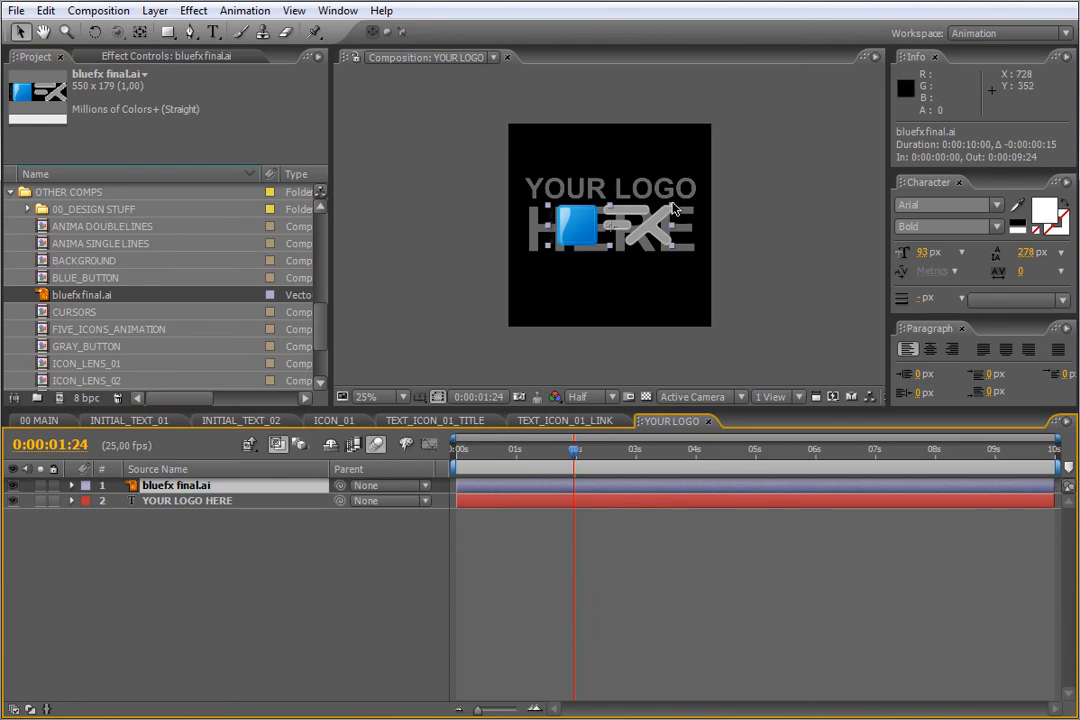
left_click_drag(675, 209, 703, 197)
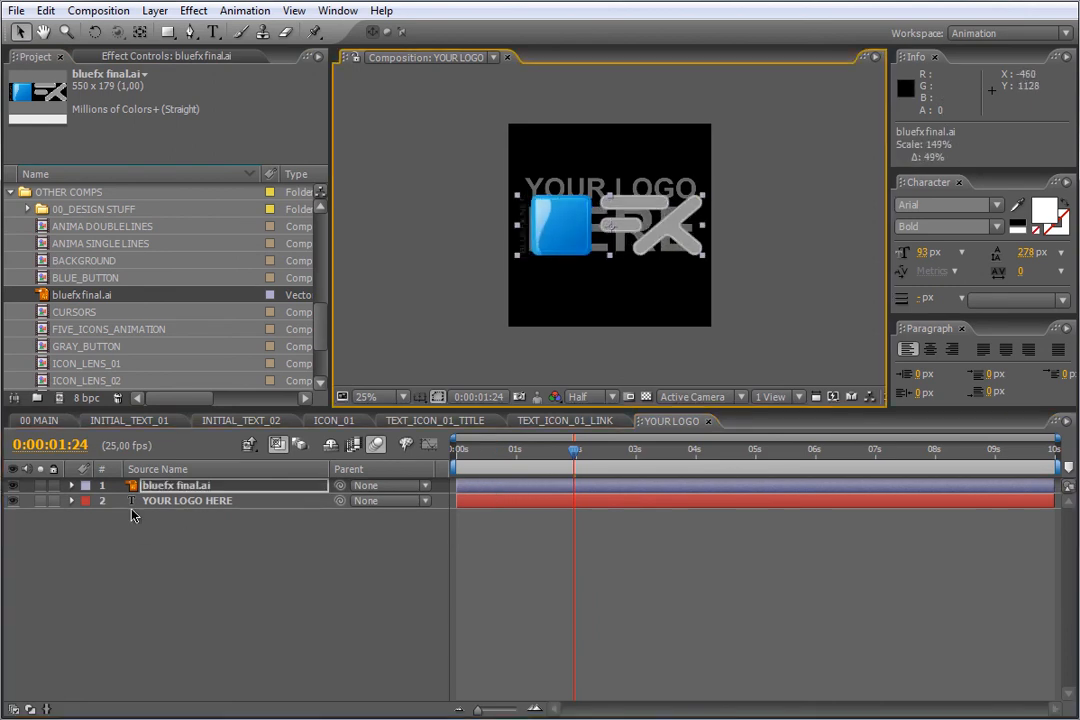
Step: Show the layer switches columns, hide the YOUR LOGO HERE text layer, and return to 00 MAIN
left_click(13, 709)
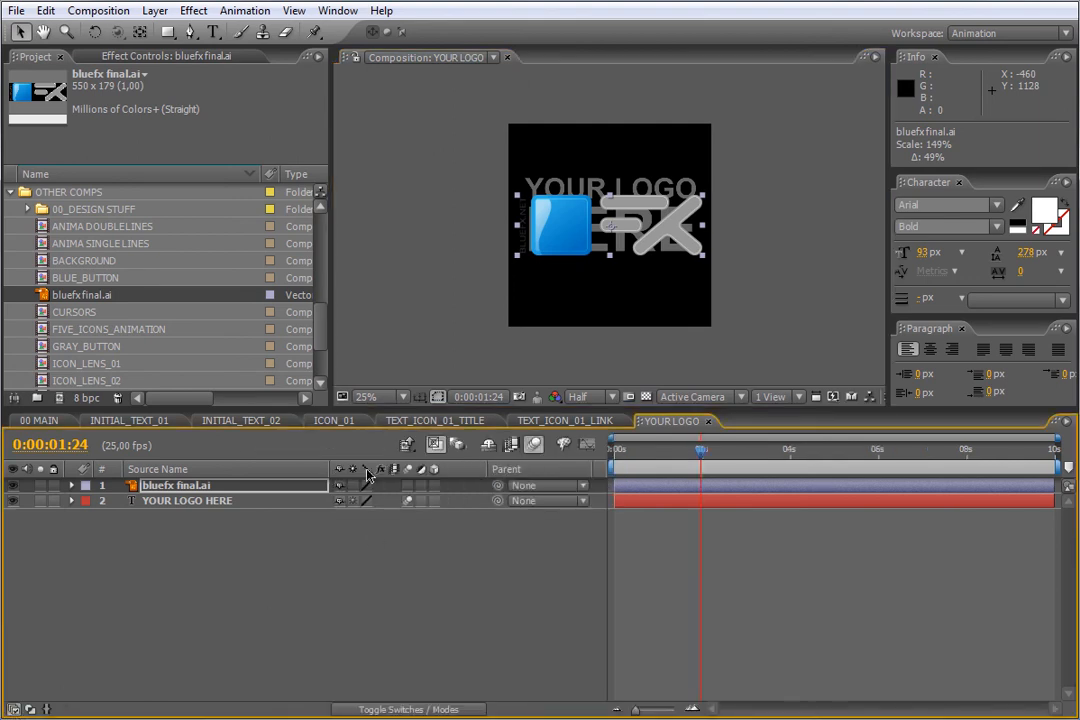
left_click(616, 500)
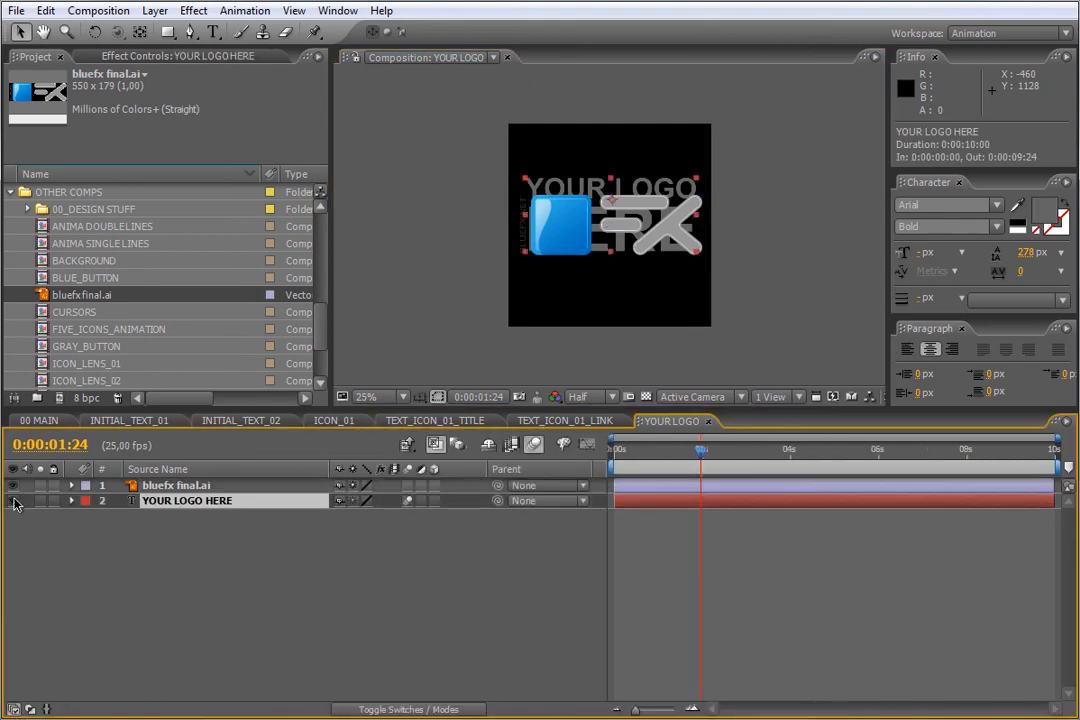
left_click(14, 501)
left_click(44, 421)
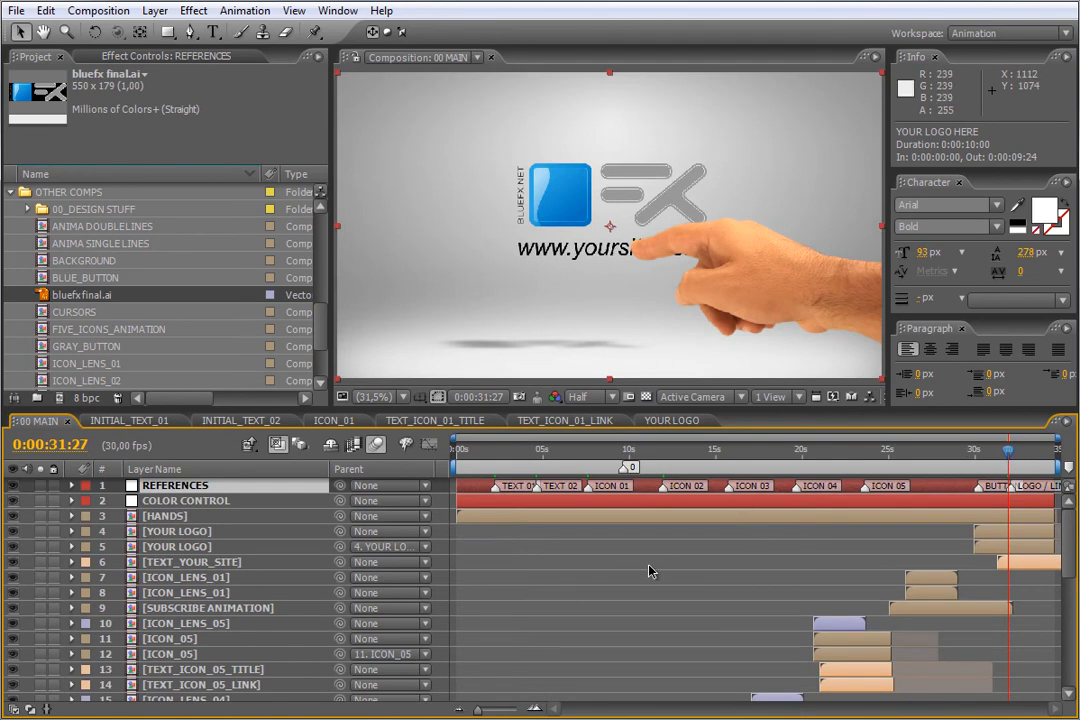
Step: Collapse the OTHER COMPS folder and open the TEXT_YOUR_SITE composition
left_click(321, 333)
scroll(321, 333, "up", 1)
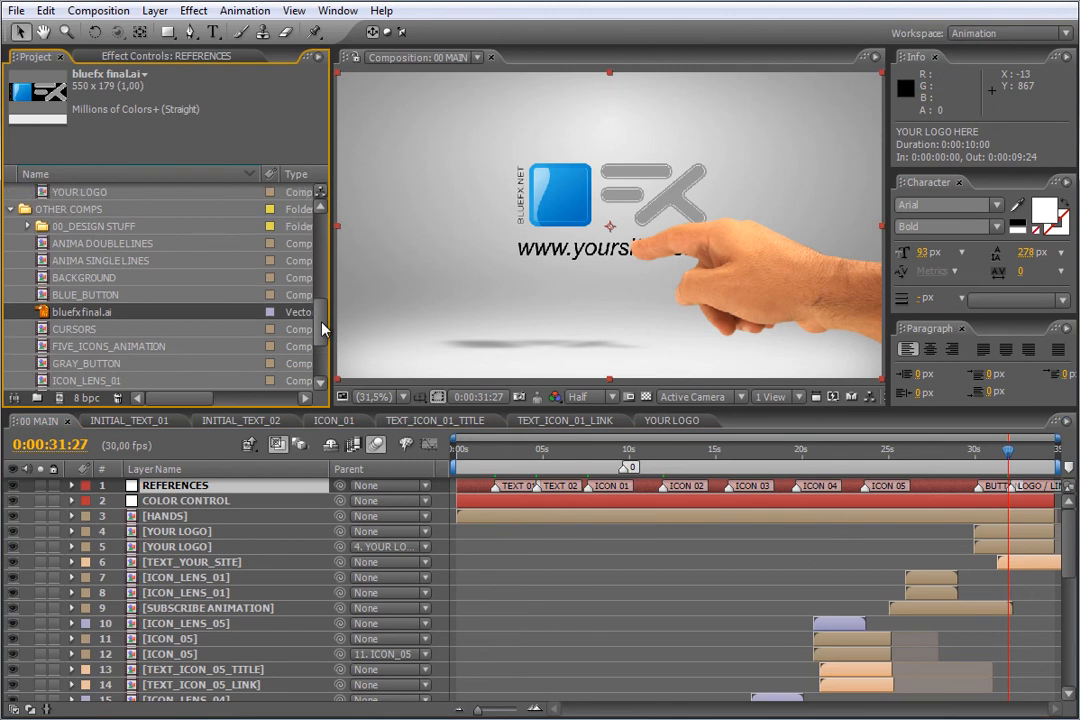
left_click(13, 209)
left_click(104, 347)
double_click(113, 349)
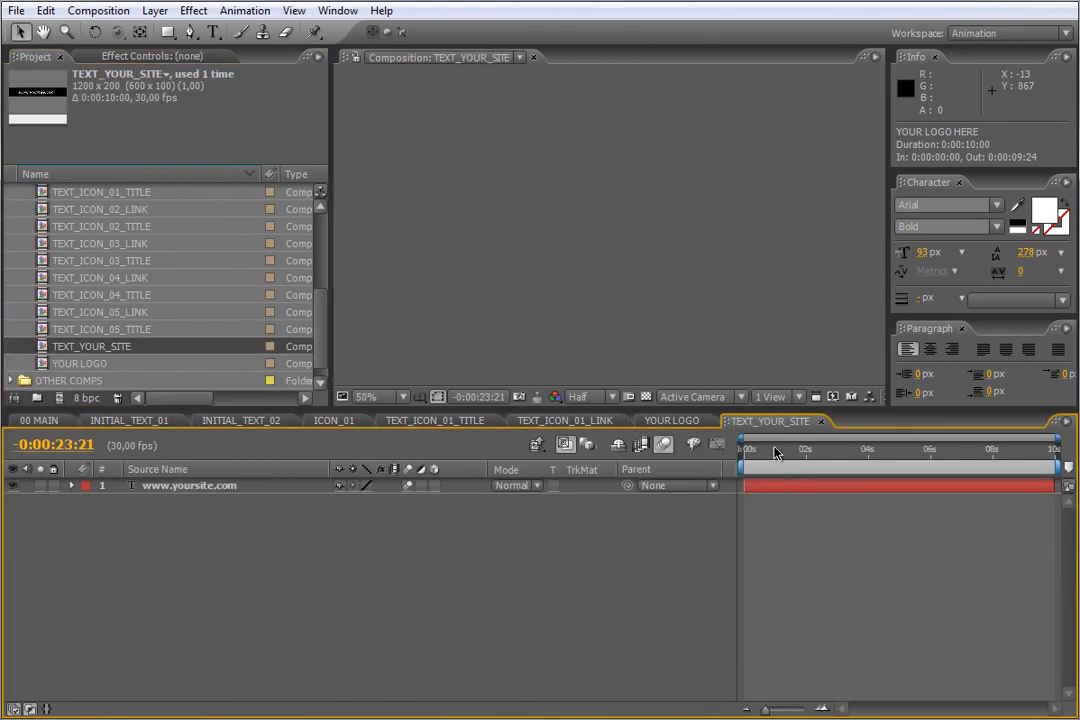
left_click(780, 450)
double_click(785, 487)
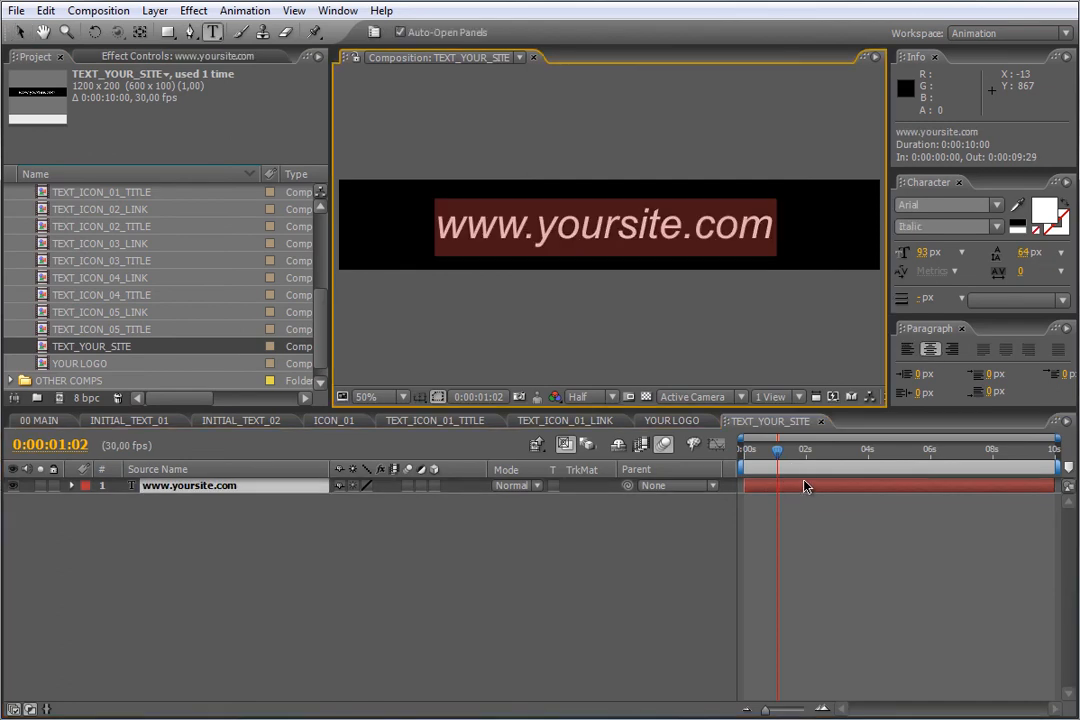
type("www.b")
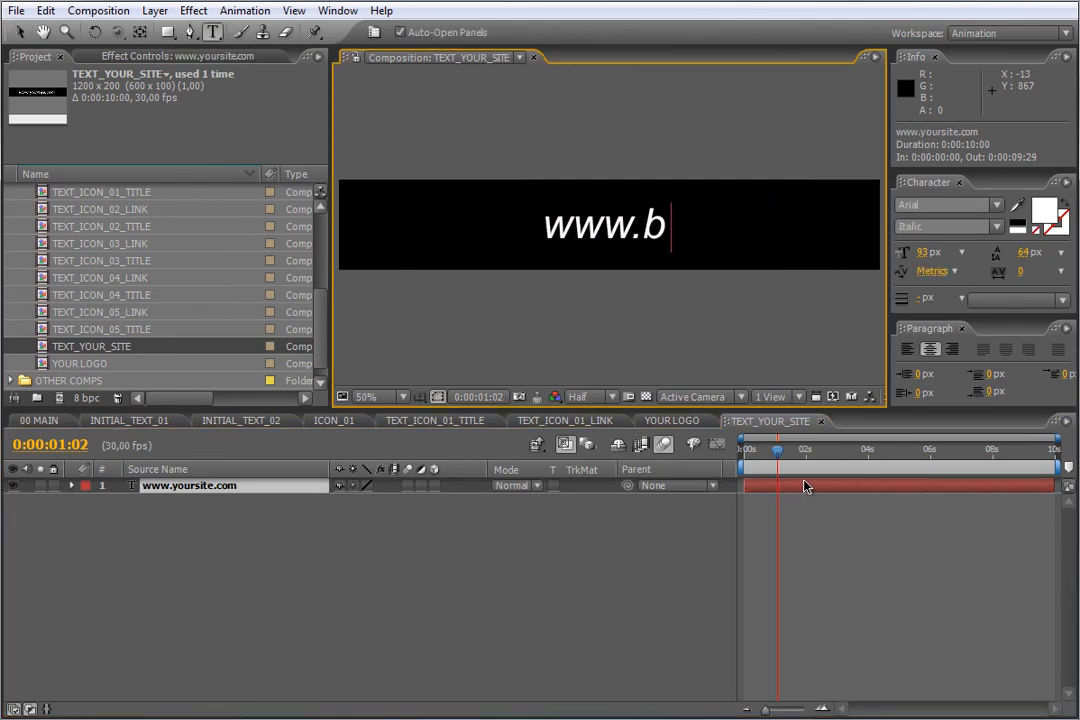
type("luefx.net")
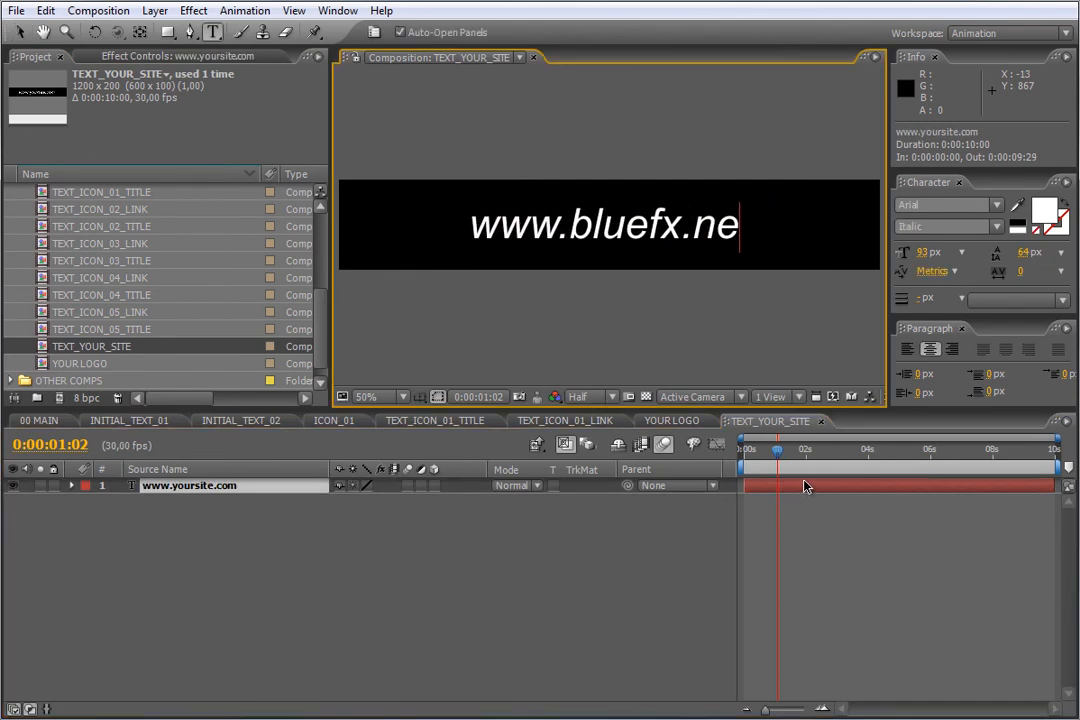
left_click(808, 548)
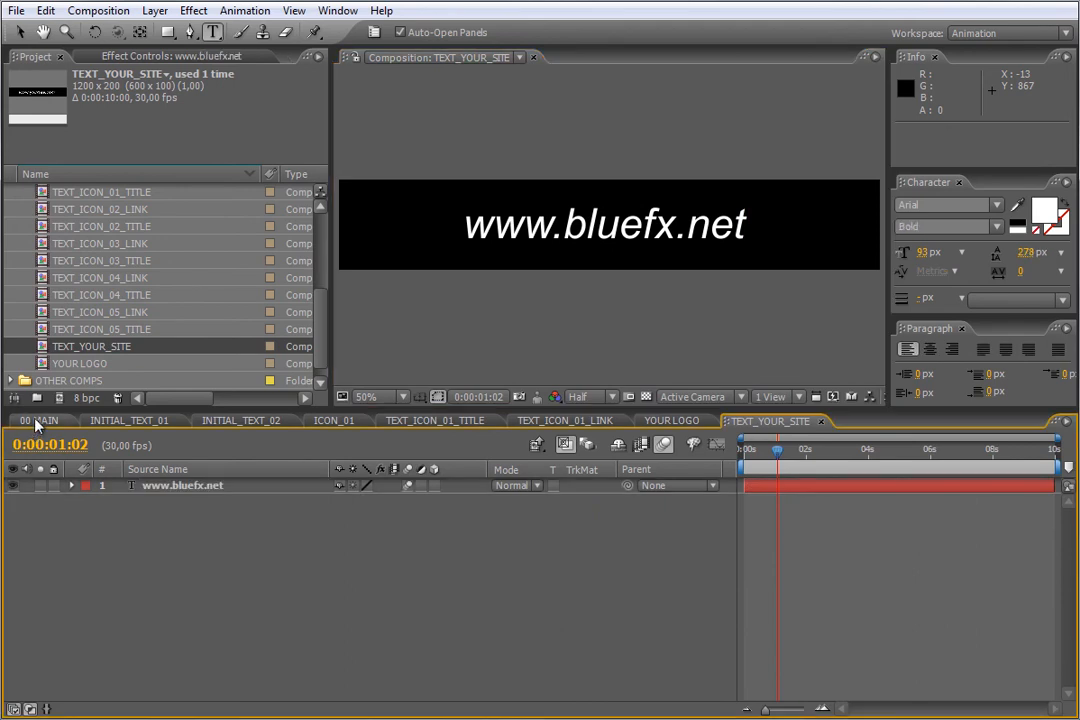
Step: Return to 00 MAIN with the Selection tool active and set the current time to 0:00:09:22
left_click(38, 421)
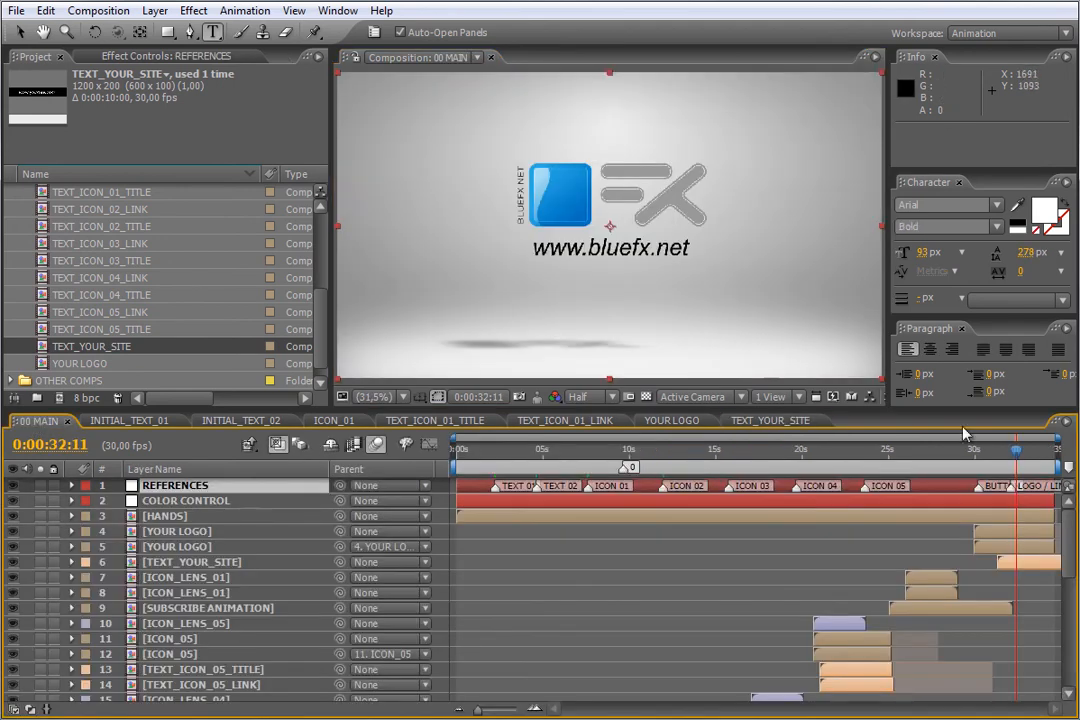
left_click(19, 31)
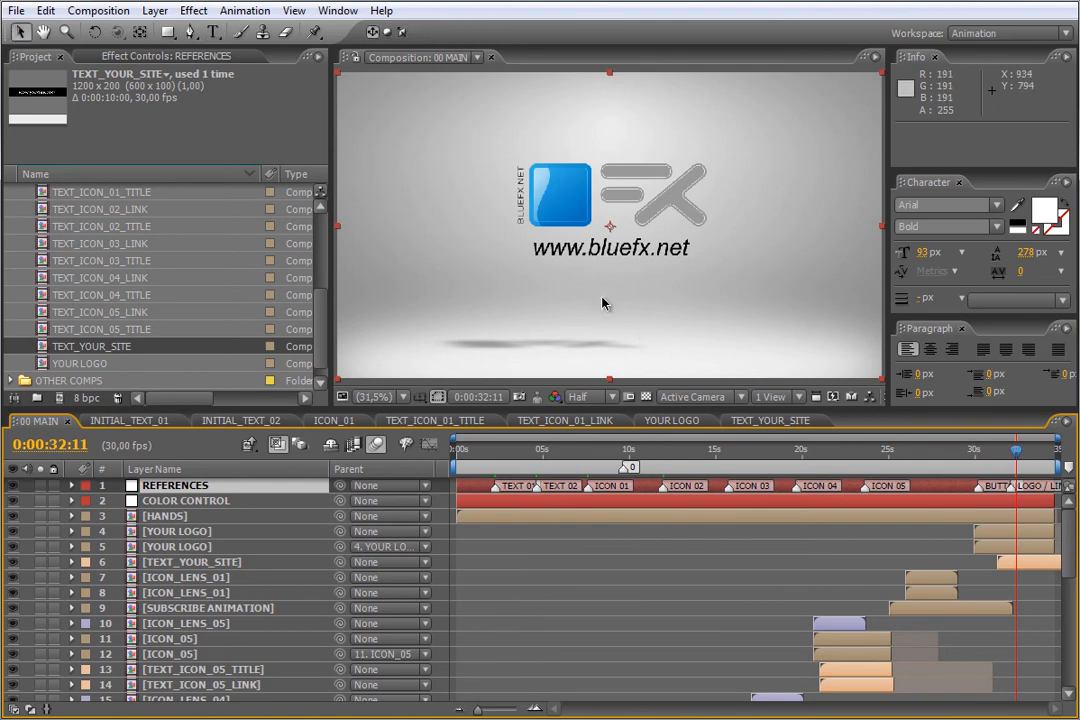
left_click(628, 455)
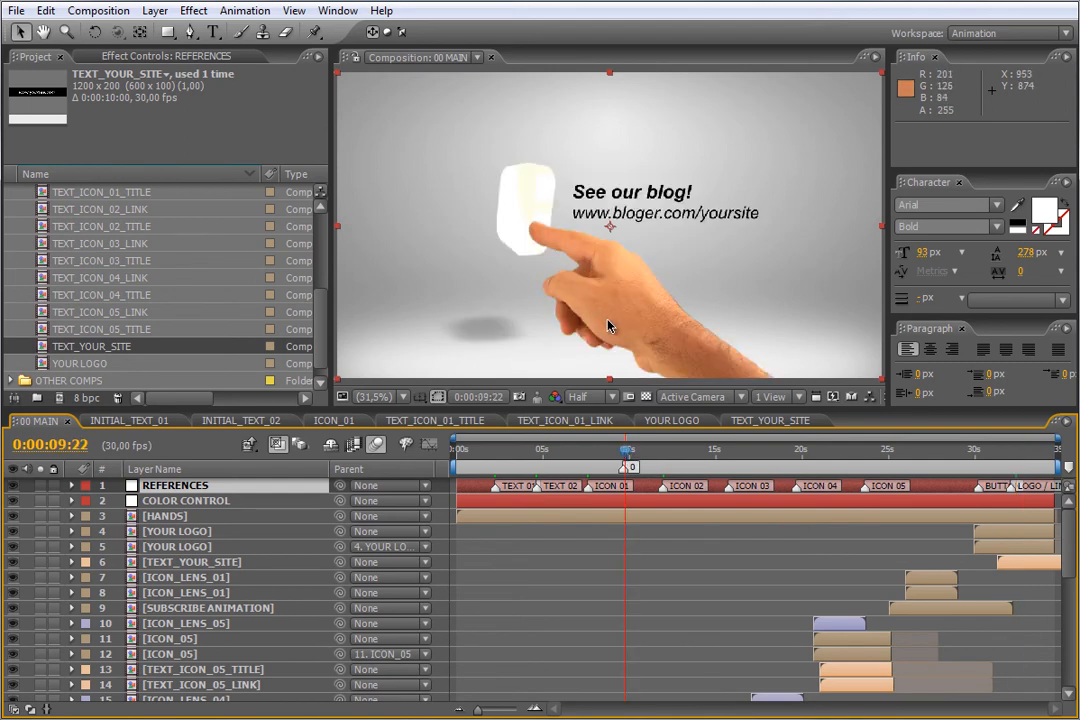
Step: Open the HANDS composition from the 00 YOU CHANGE folder and collapse the Position properties of its first four layers
scroll(60, 229, "up", 5)
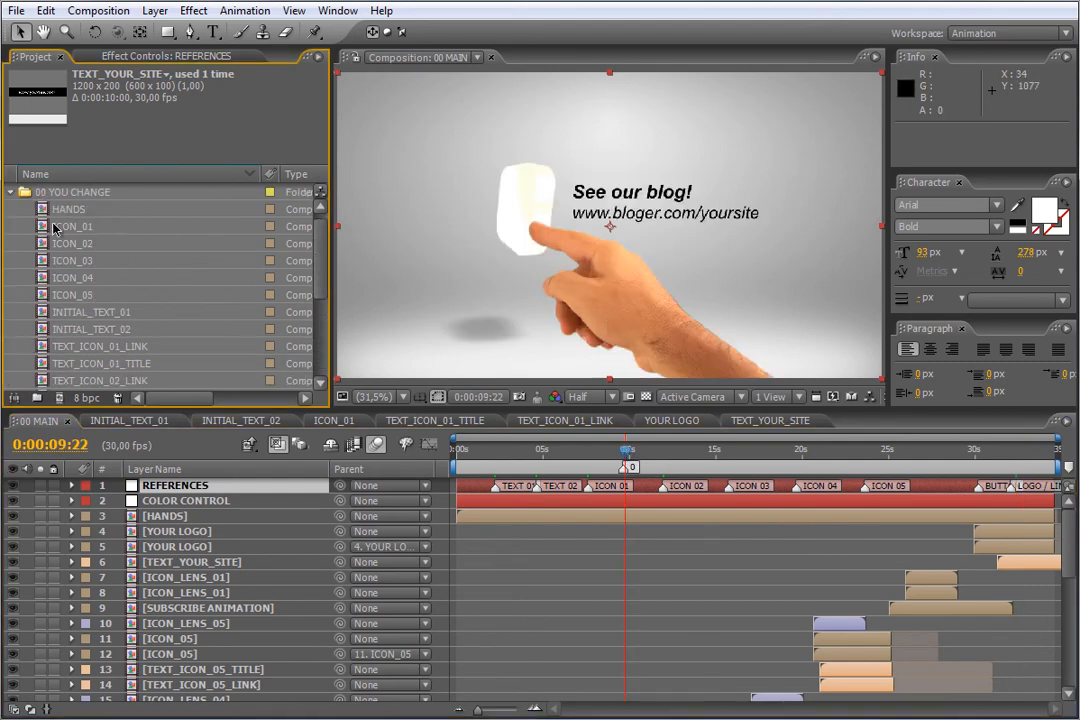
left_click(69, 211)
double_click(76, 214)
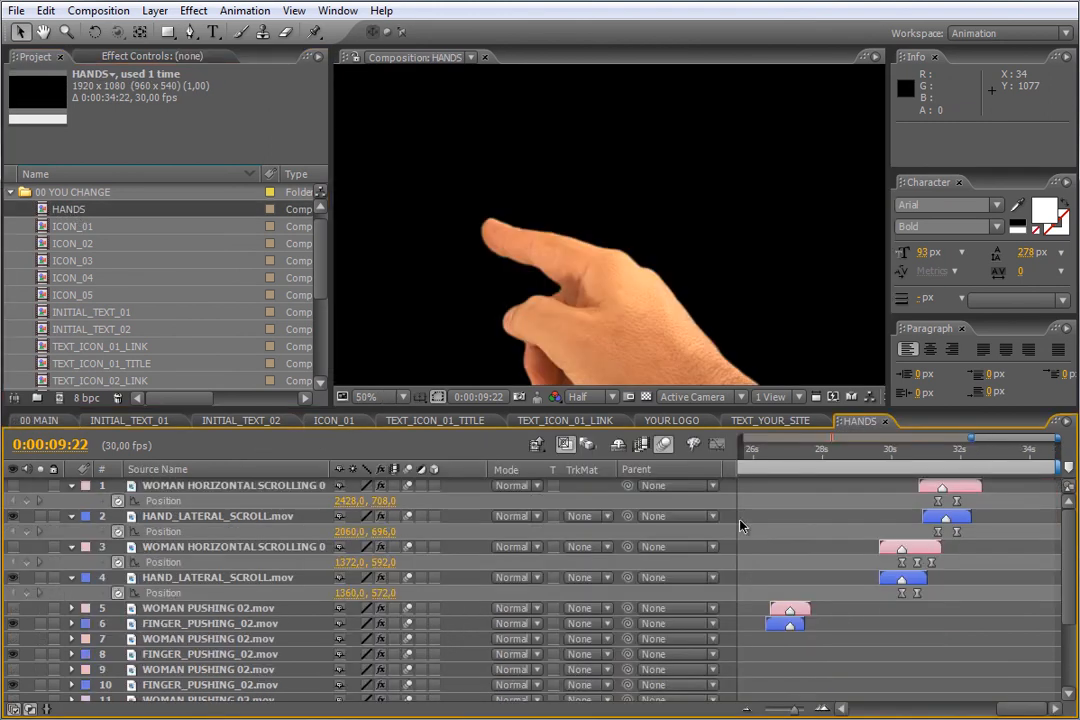
left_click(72, 486)
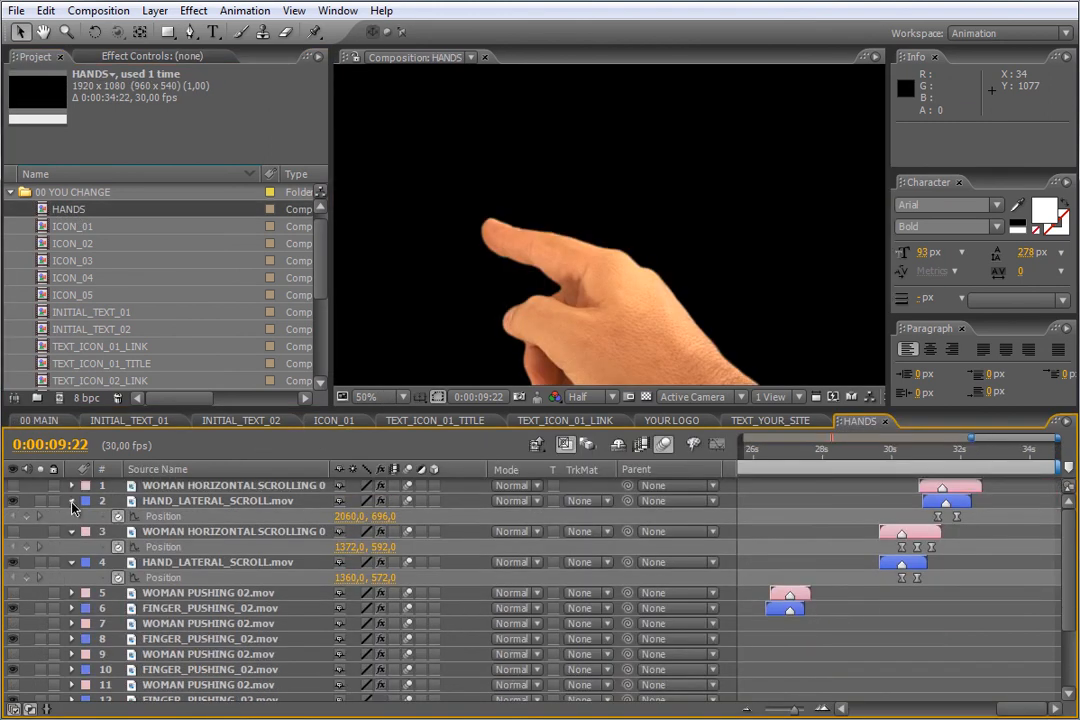
left_click(71, 501)
left_click(71, 516)
left_click(71, 532)
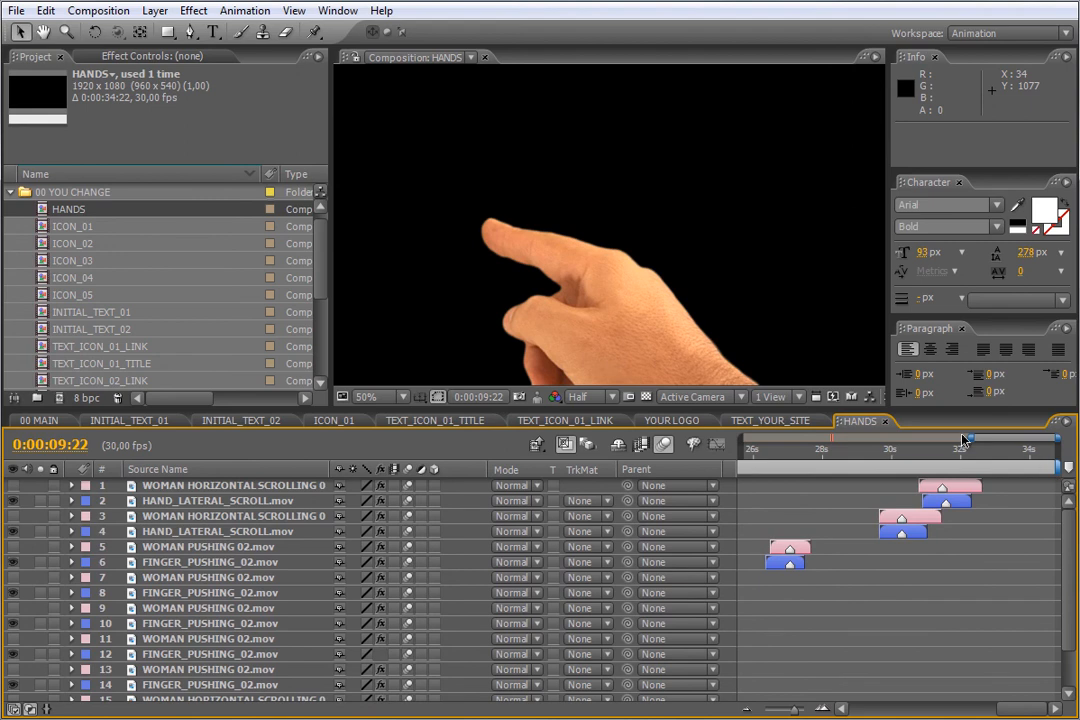
Step: Extend the HANDS timeline view to the full composition duration and hide the layer switches and modes columns
left_click_drag(971, 437, 742, 438)
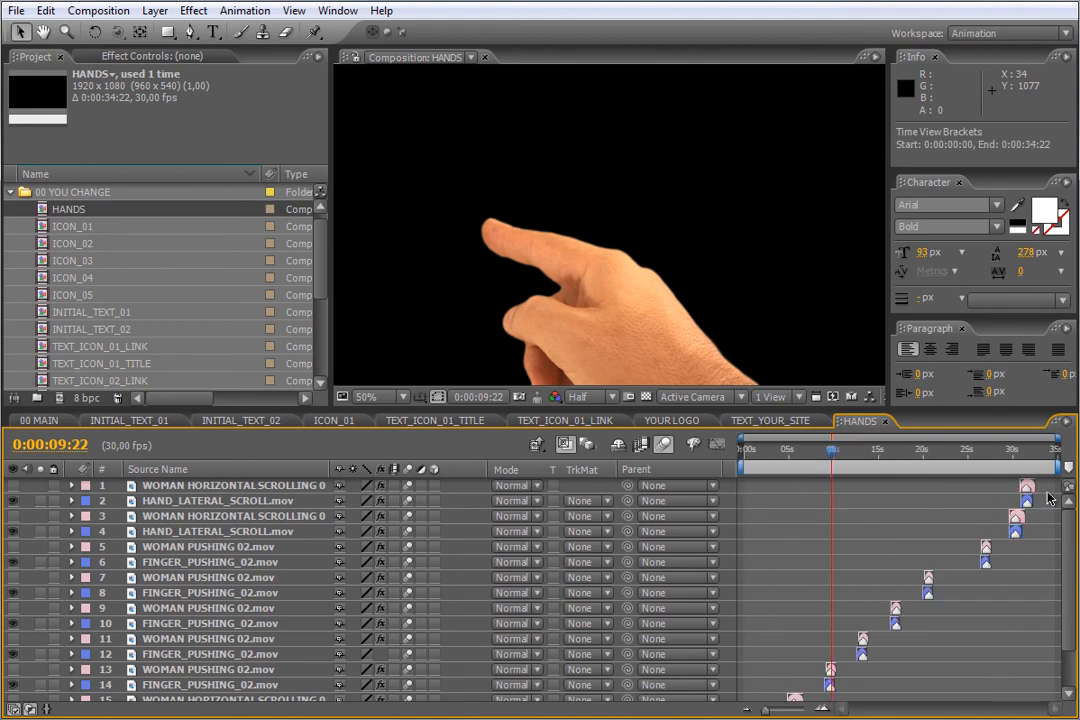
scroll(1063, 600, "down", 3)
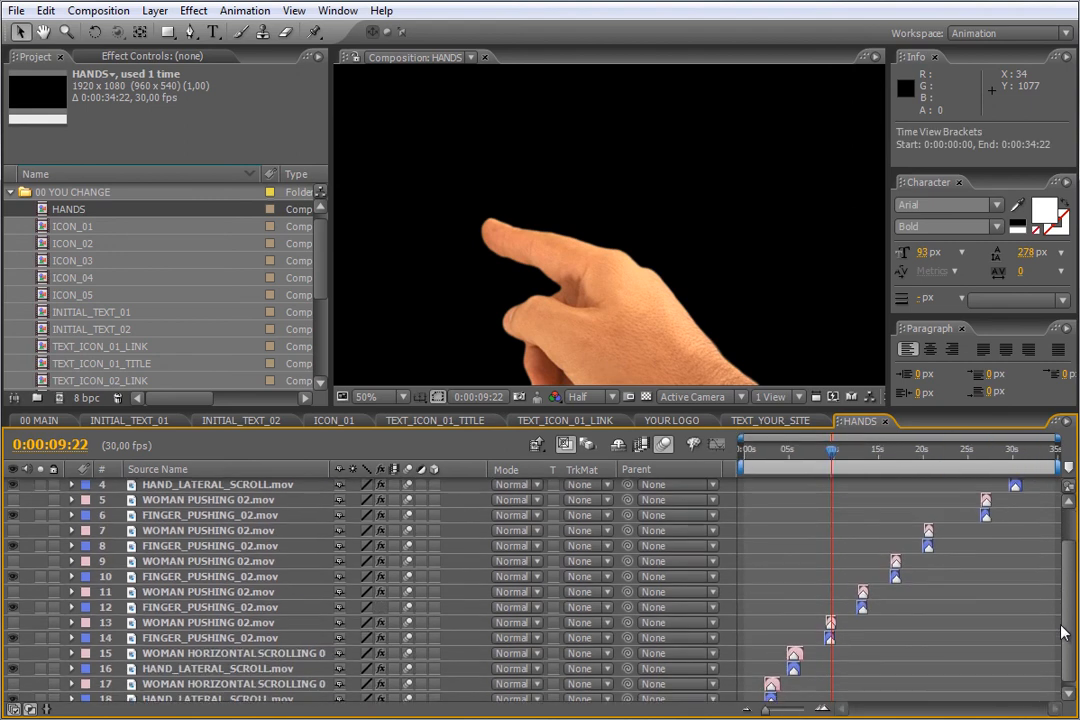
left_click(31, 710)
left_click(14, 710)
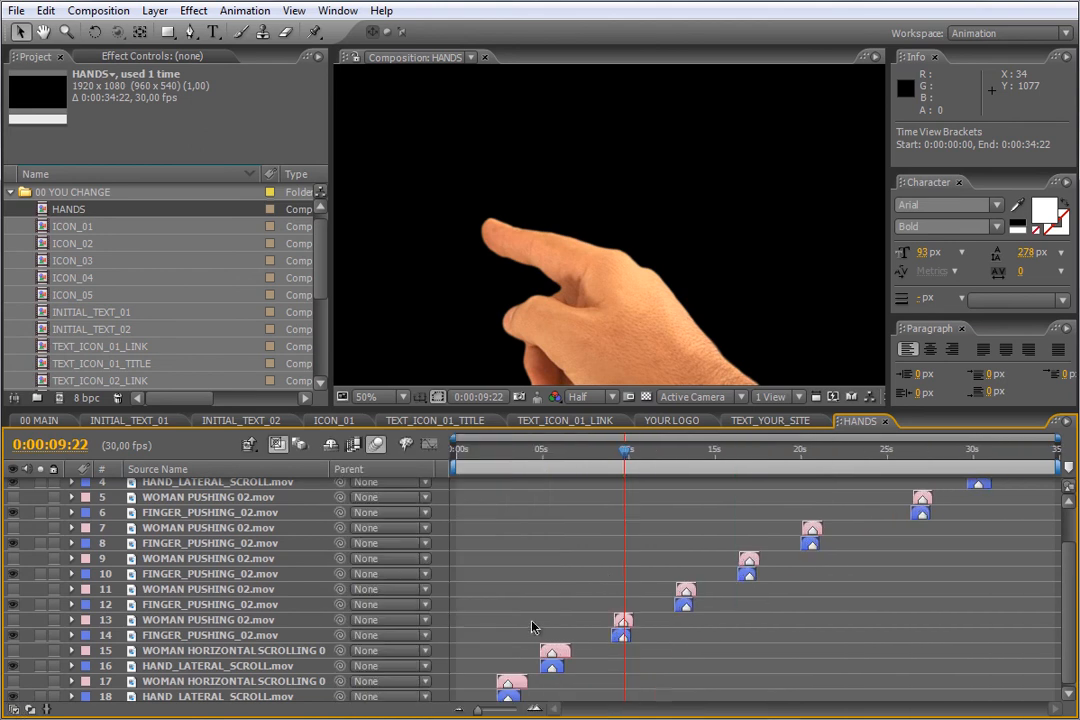
Step: Select all pink-labelled WOMAN layers in HANDS by their label group and make them visible
left_click(85, 505)
left_click(160, 163)
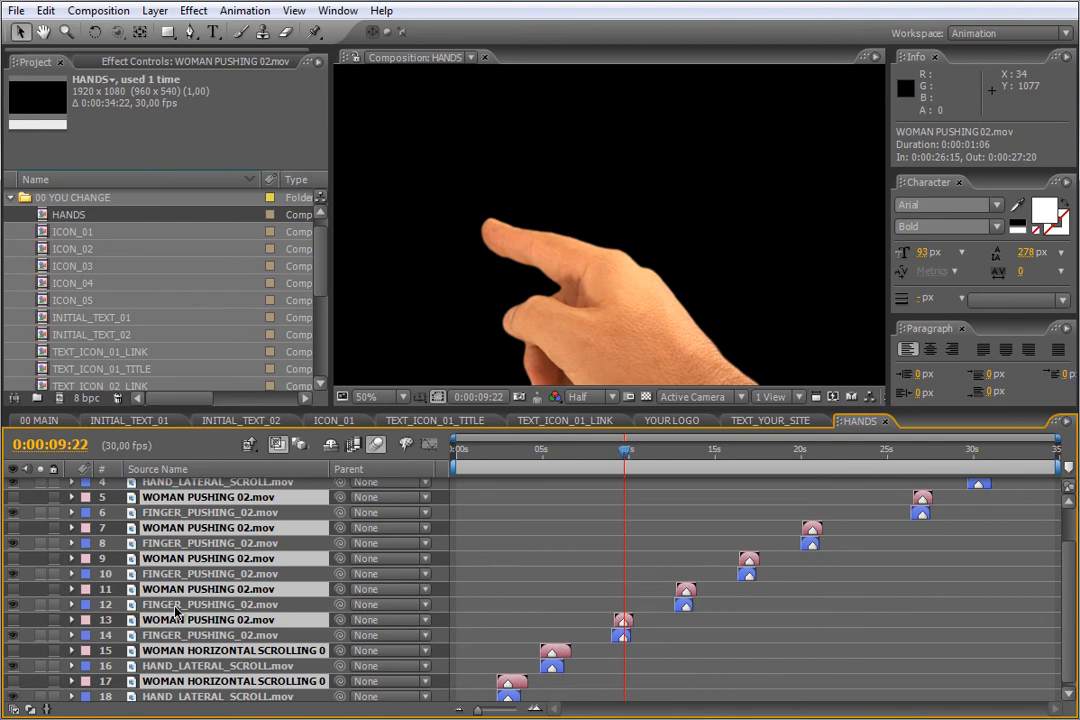
left_click(13, 497)
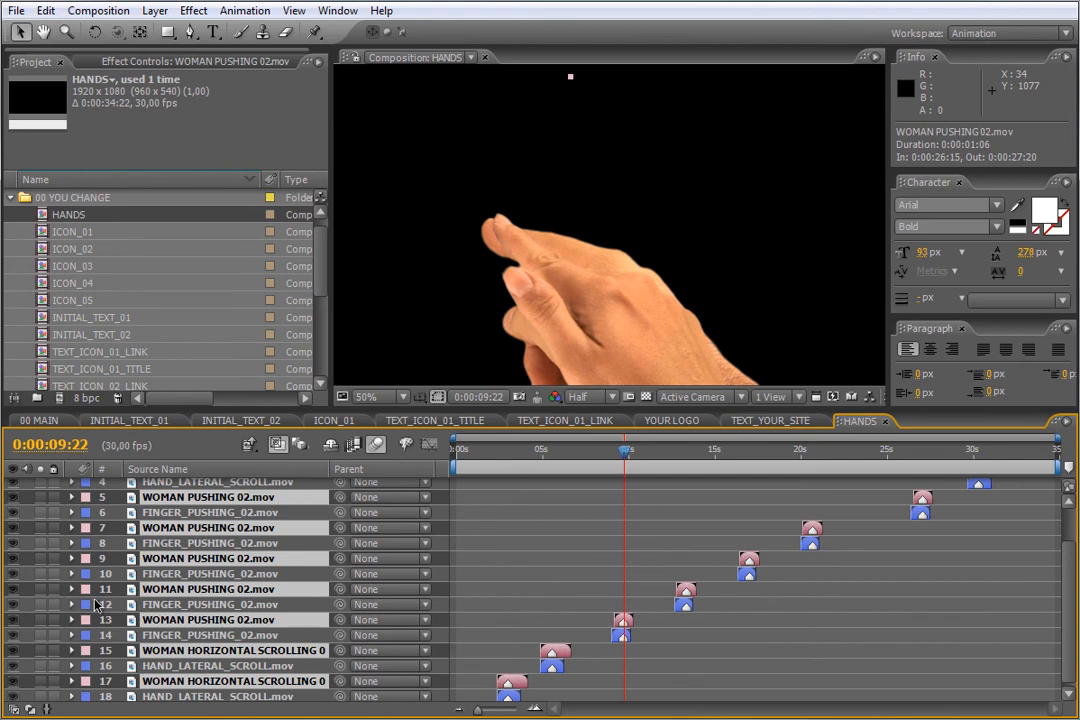
Step: Select all blue-labelled FINGER_PUSHING and HAND_LATERAL_SCROLL layers by their label group and hide them
left_click(86, 513)
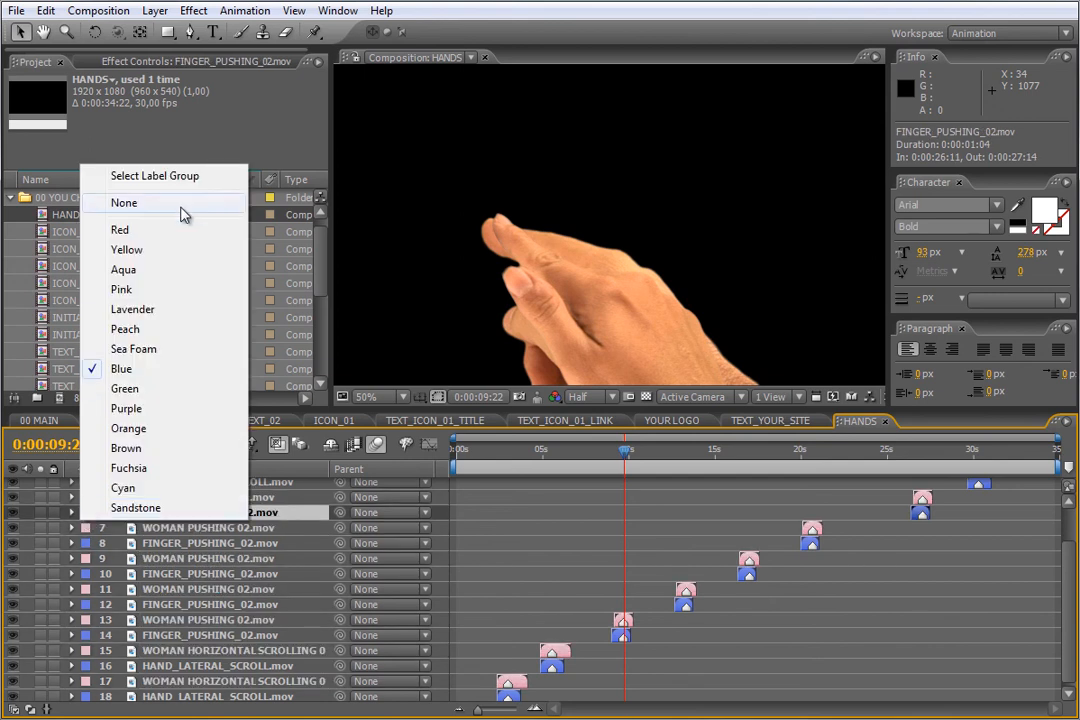
left_click(200, 177)
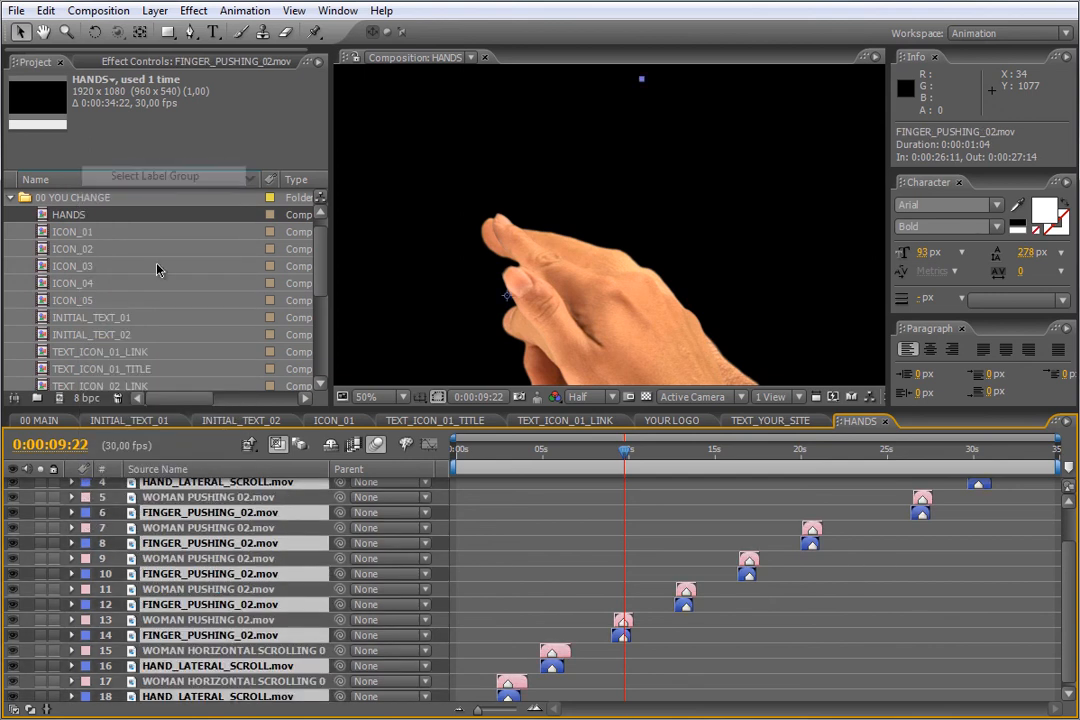
left_click(13, 513)
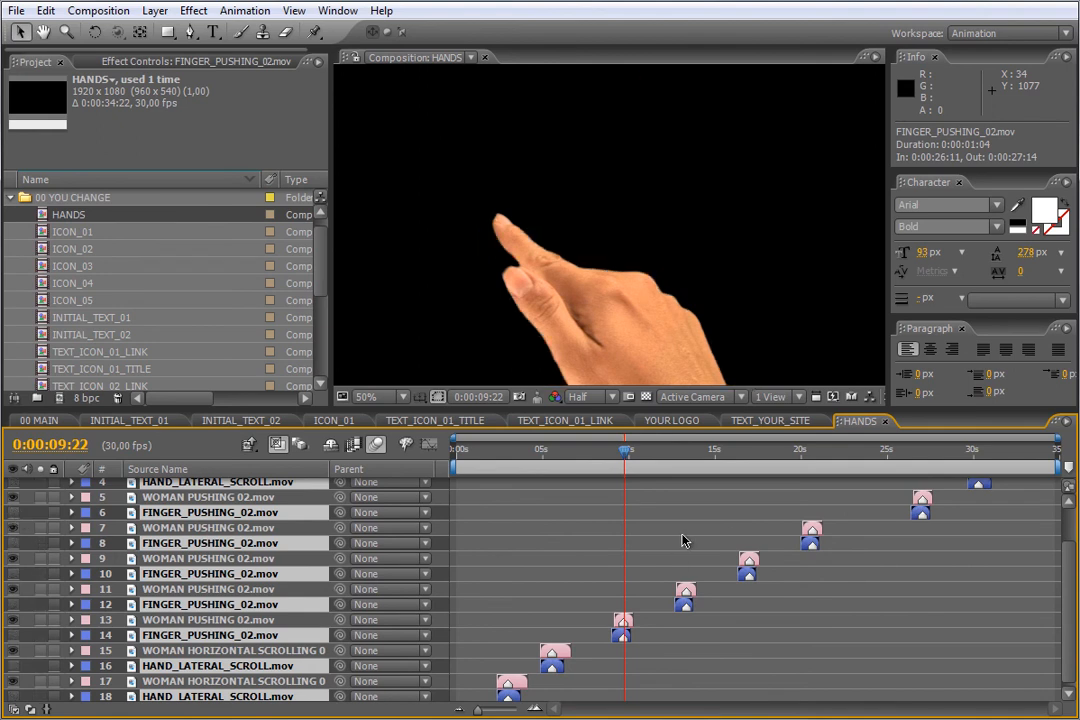
Step: Return to 00 MAIN and check the hand touching the blog icon at 0:00:09:16
left_click(38, 420)
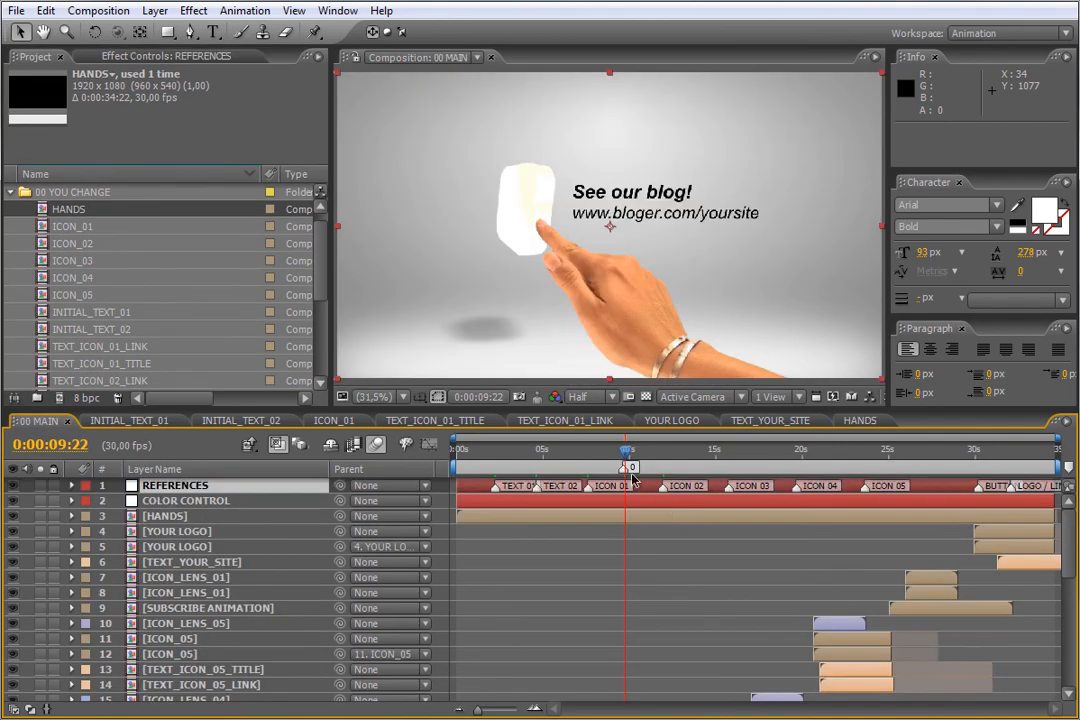
left_click_drag(627, 455, 623, 456)
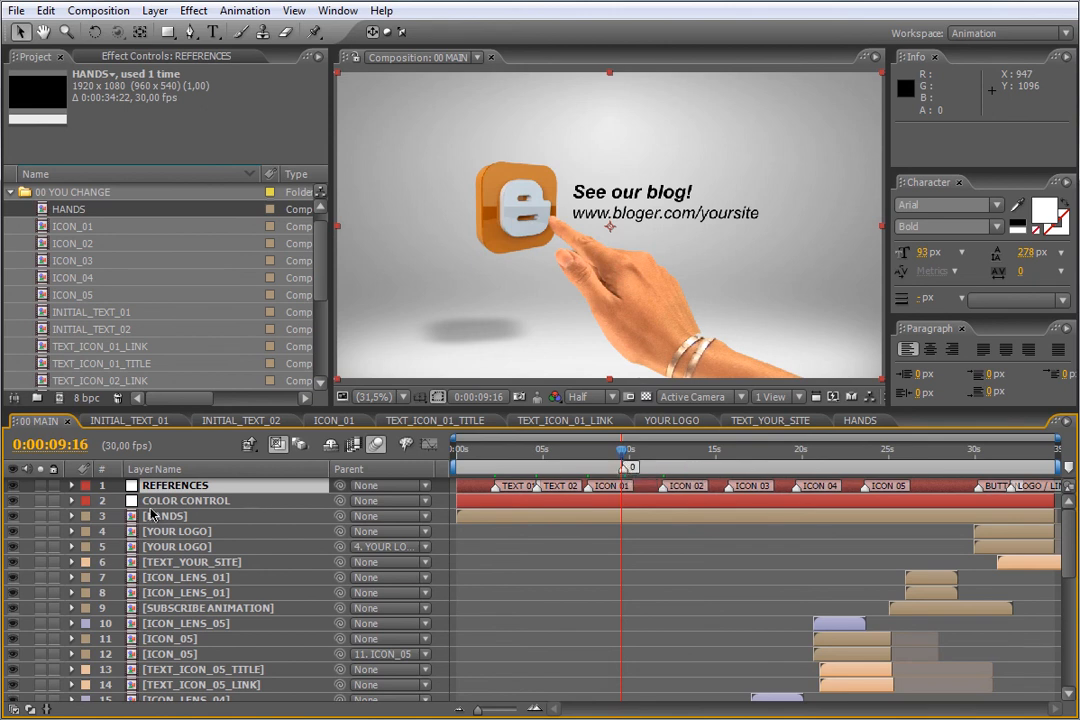
Step: Collapse the 00 YOU CHANGE folder and expand all the color effects of the COLOR CONTROL layer
left_click(236, 502)
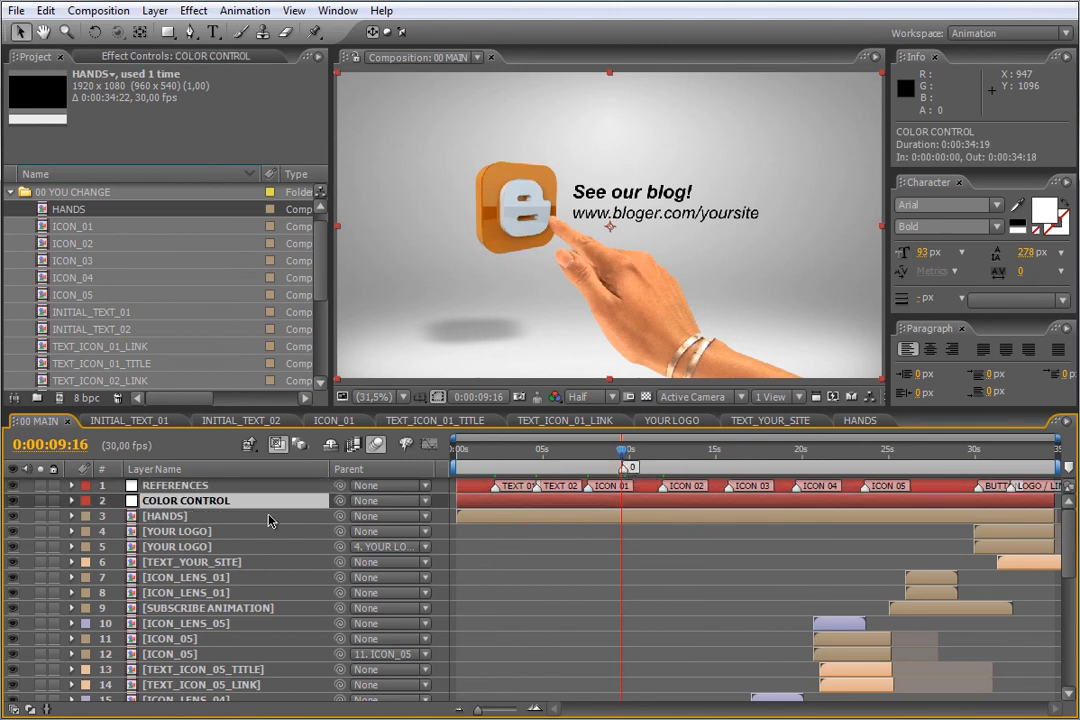
left_click(11, 193)
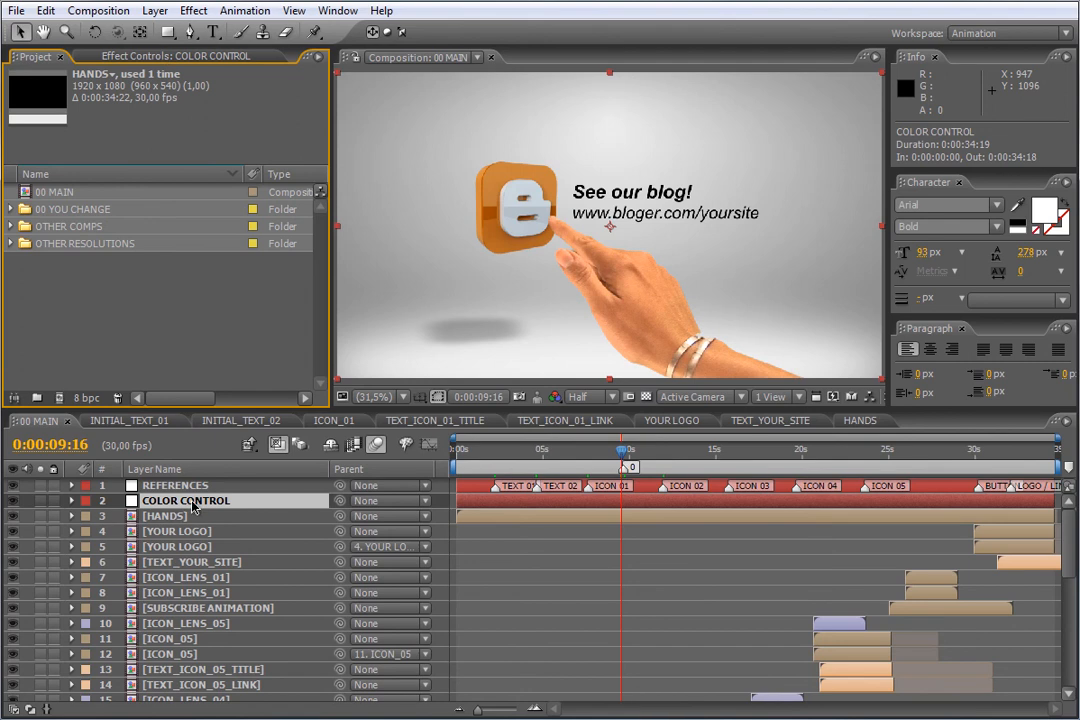
left_click(145, 58)
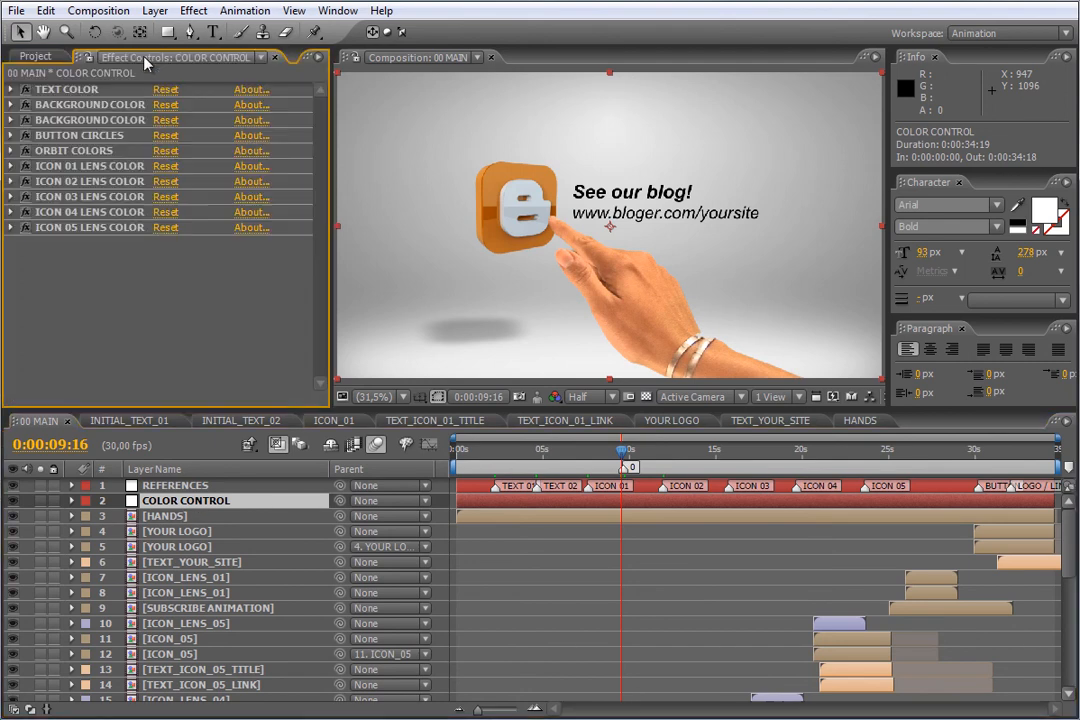
left_click(66, 88)
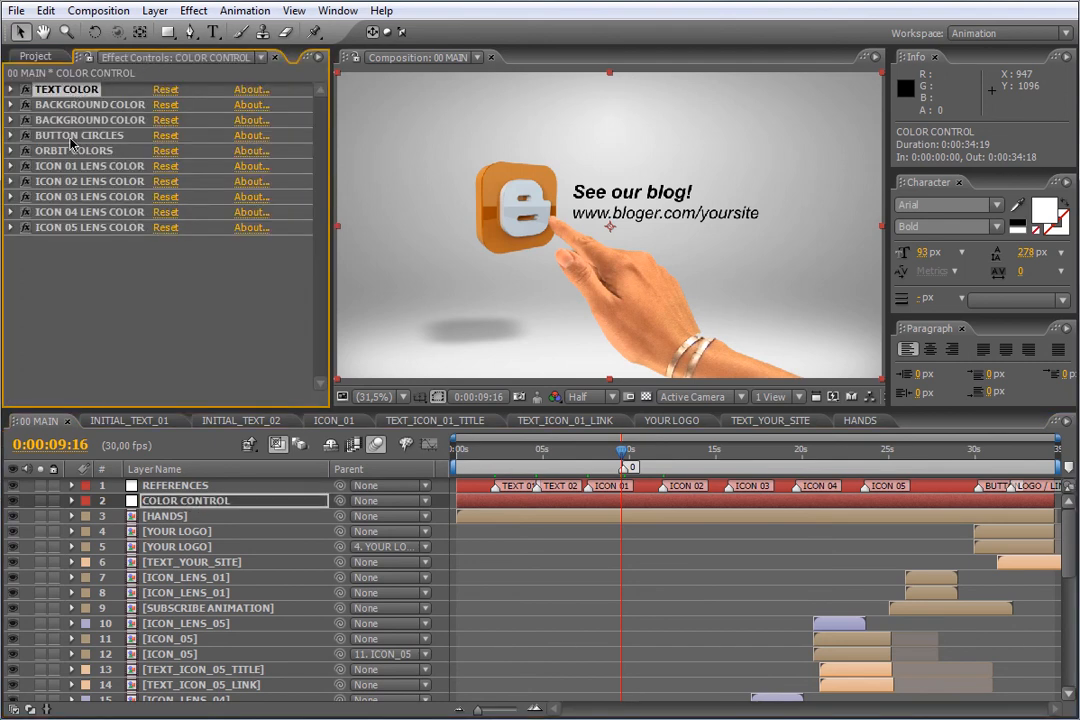
left_click(68, 226, "shift")
left_click(11, 90)
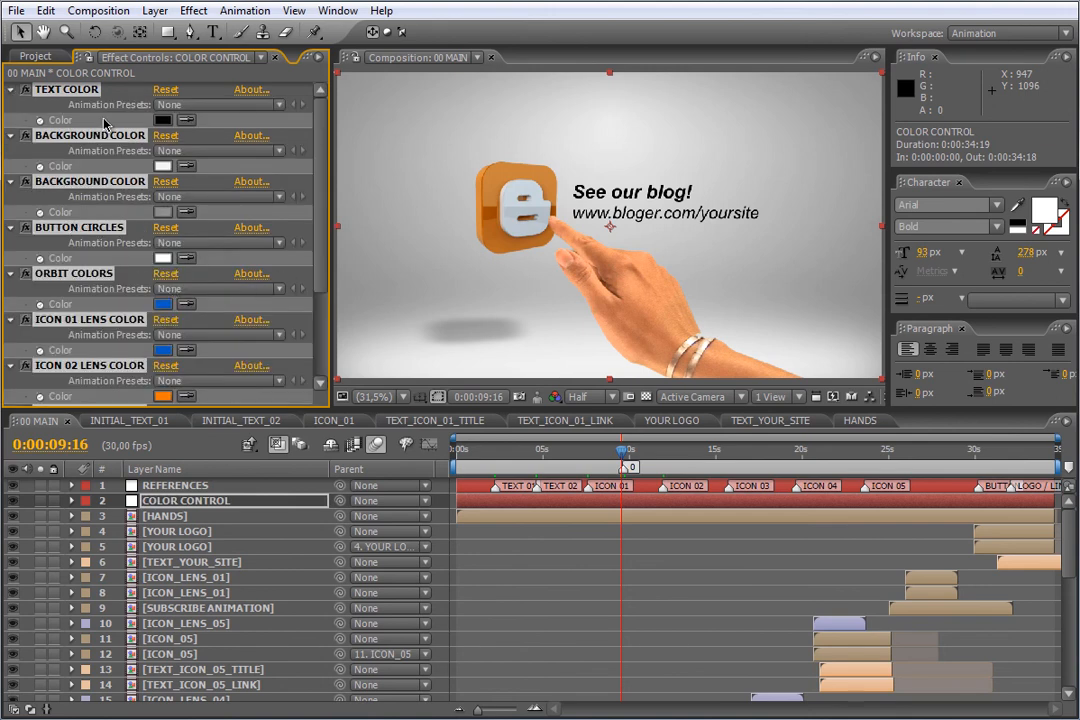
left_click(9, 107)
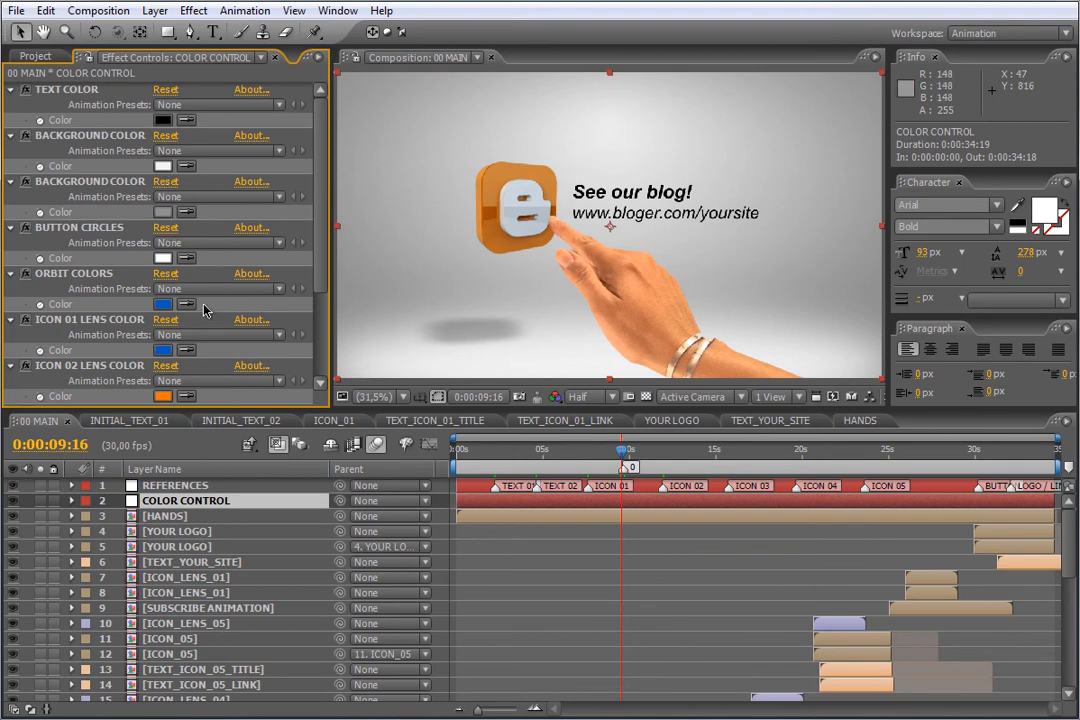
Step: Examine the icon circles and orbits at 0:00:30:06, then the first icon's lens flare at 0:00:07:18, alongside the COLOR CONTROL effects
left_click(984, 467)
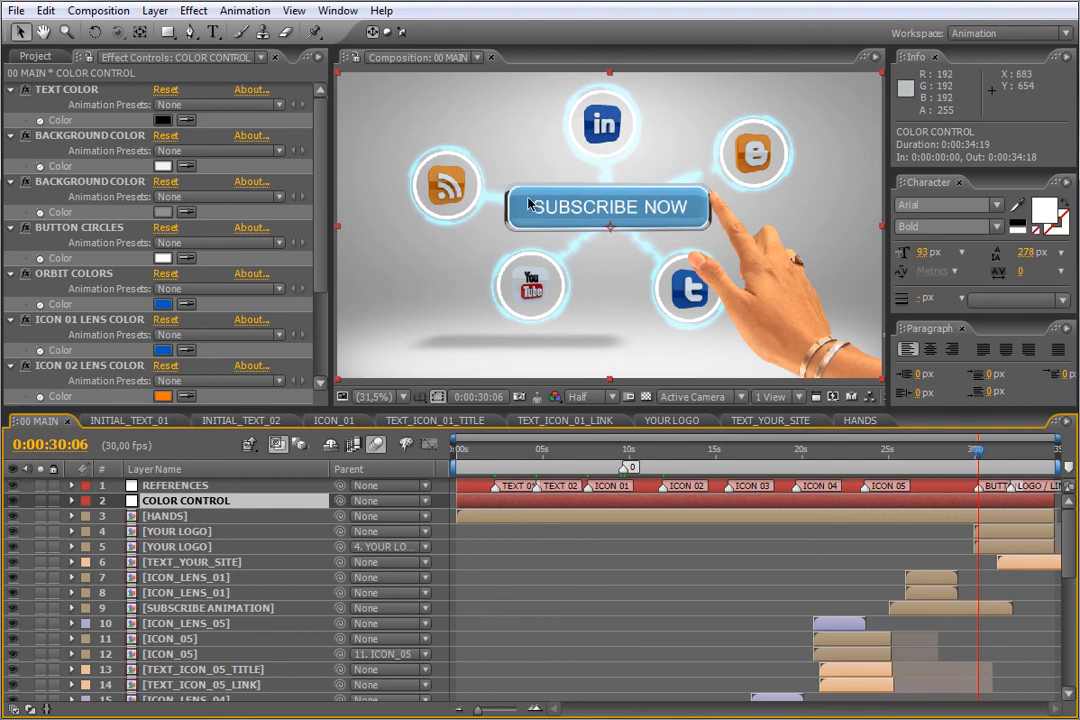
left_click(90, 320)
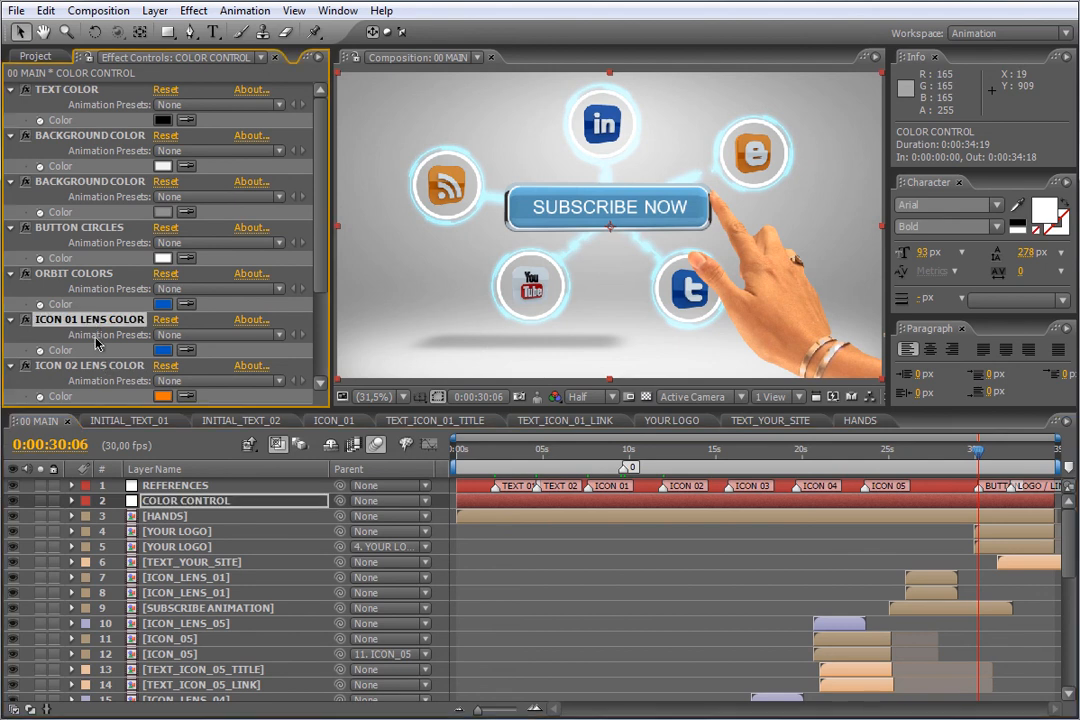
scroll(270, 250, "down", 3)
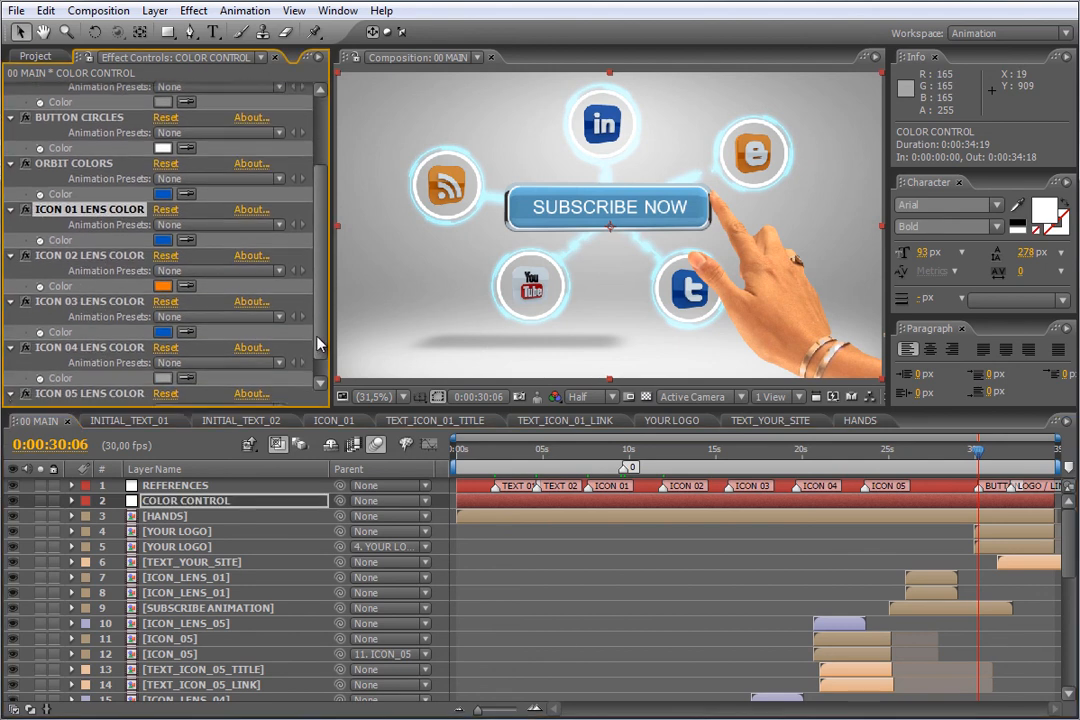
scroll(297, 377, "up", 2)
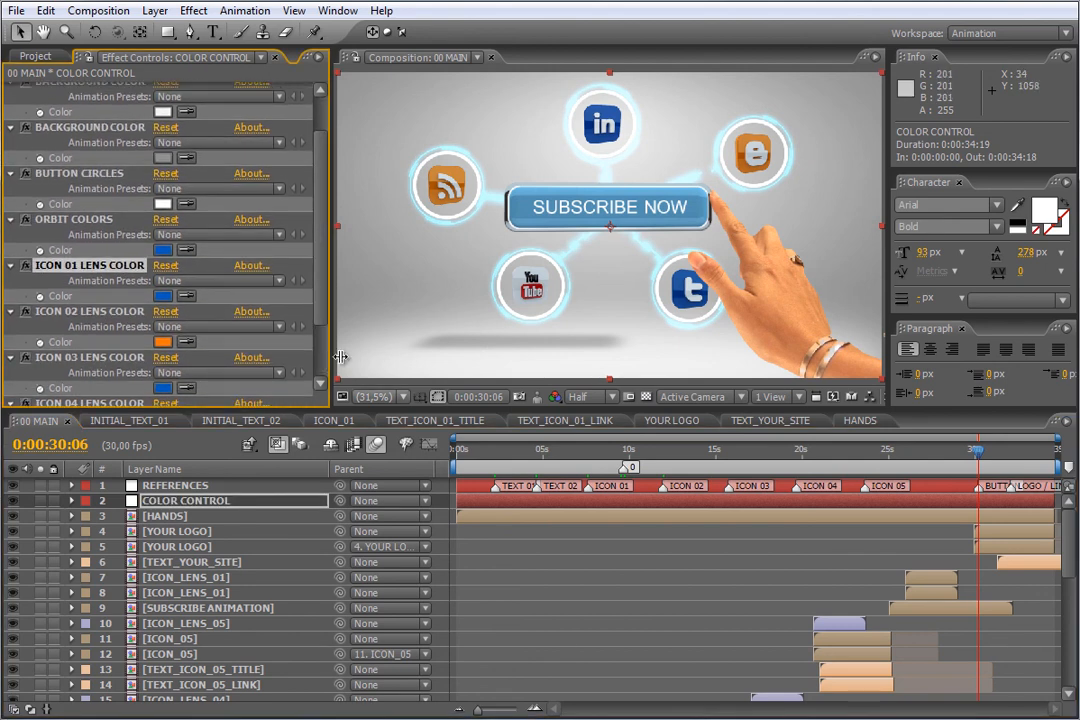
left_click(588, 451)
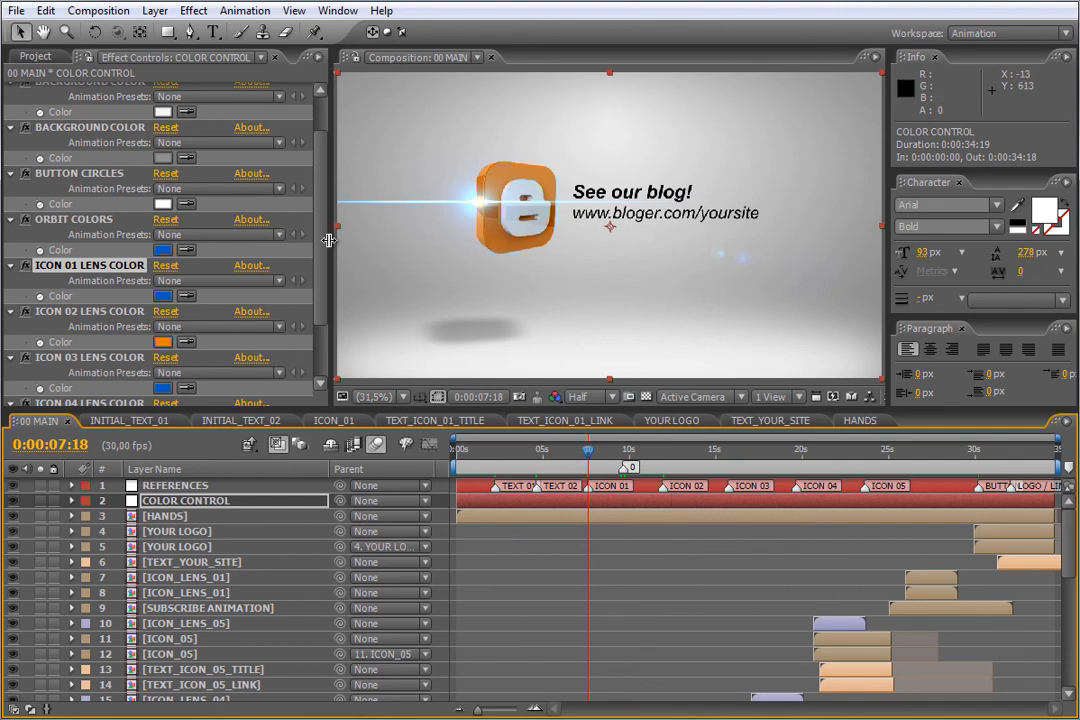
scroll(320, 225, "up", 3)
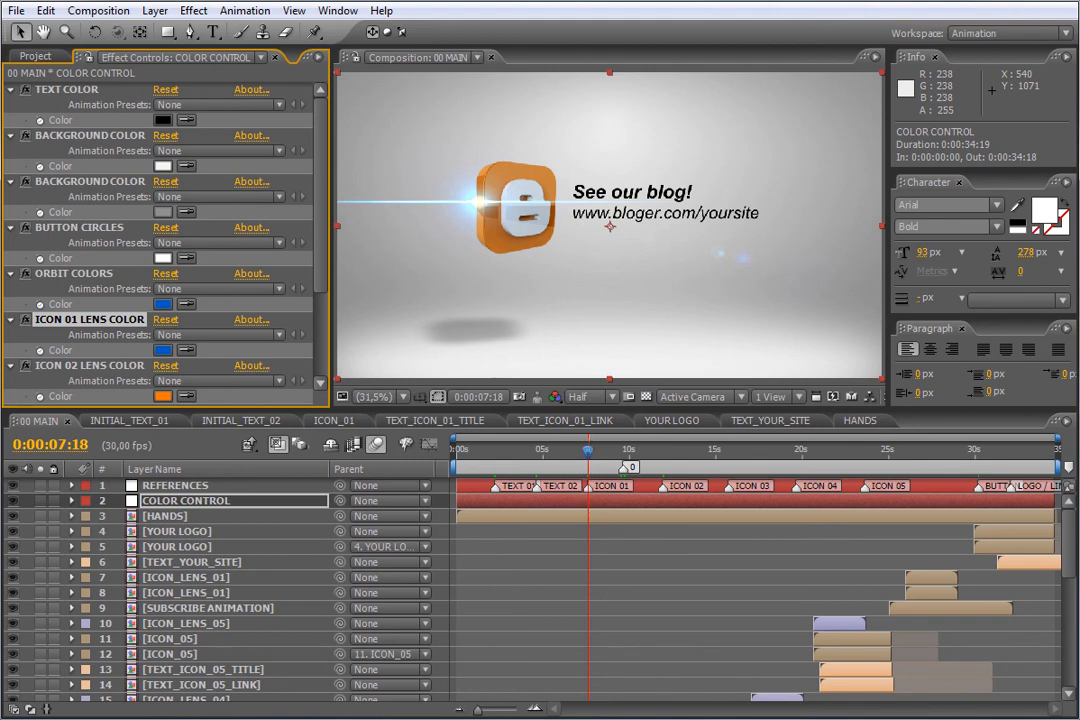
Step: Set the first BACKGROUND COLOR effect of COLOR CONTROL to a bright, fully saturated red
left_click(162, 166)
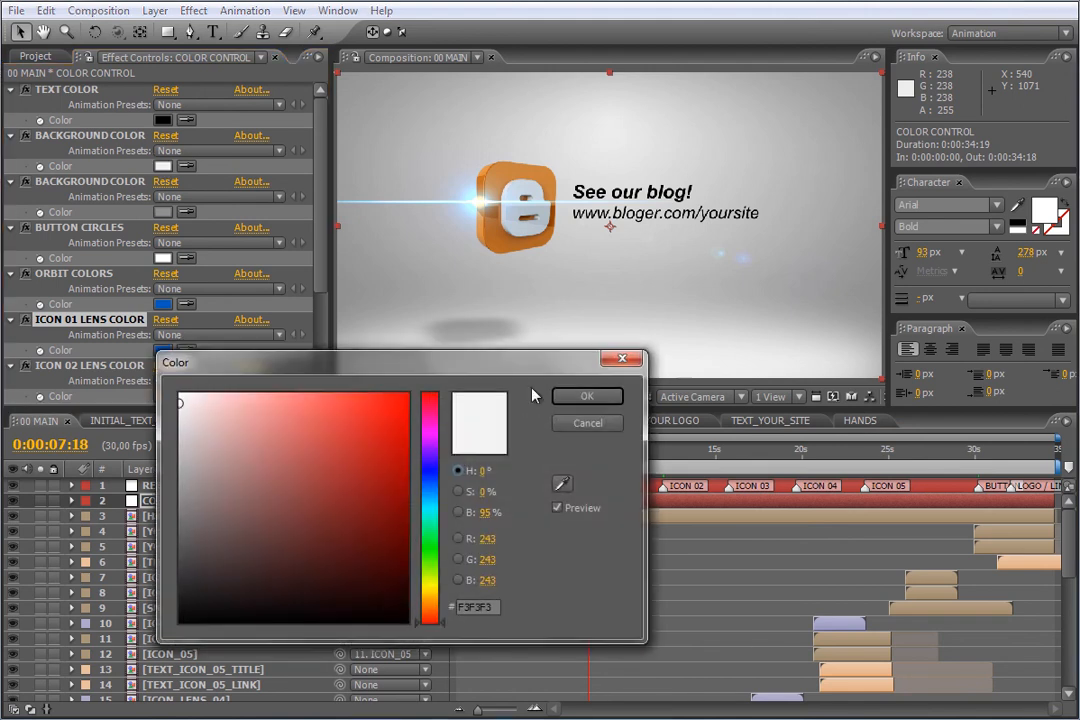
left_click_drag(405, 458, 413, 431)
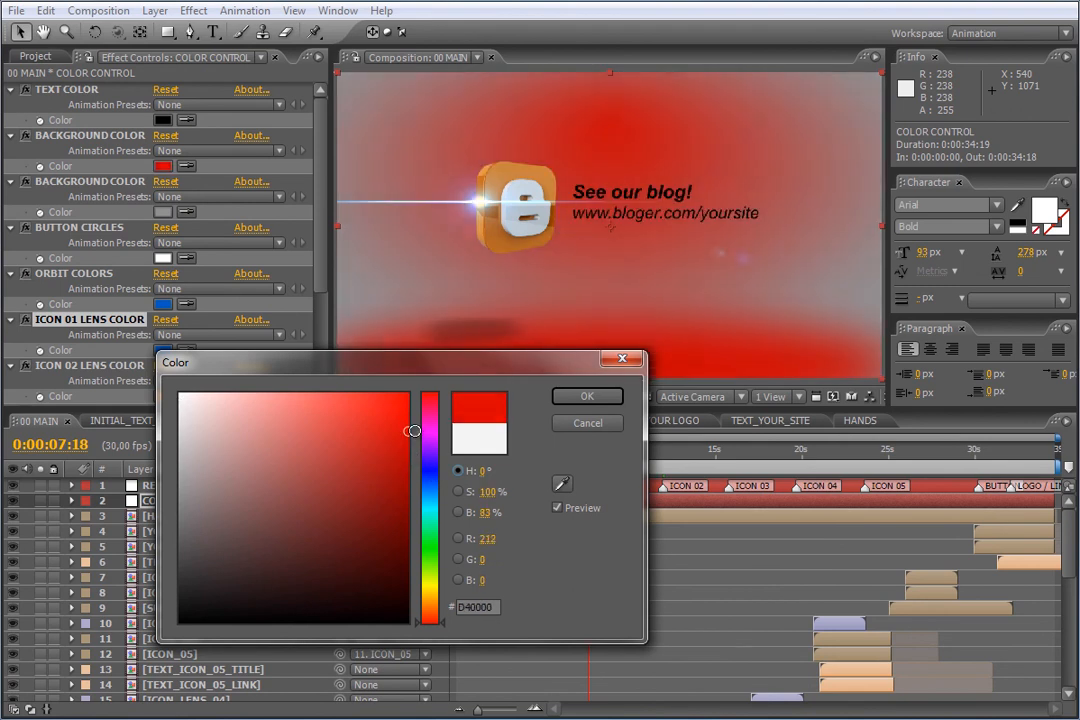
left_click(587, 396)
Step: Set the second BACKGROUND COLOR effect of COLOR CONTROL to dark red, about 710000
left_click(162, 212)
left_click(404, 505)
left_click_drag(413, 539, 406, 519)
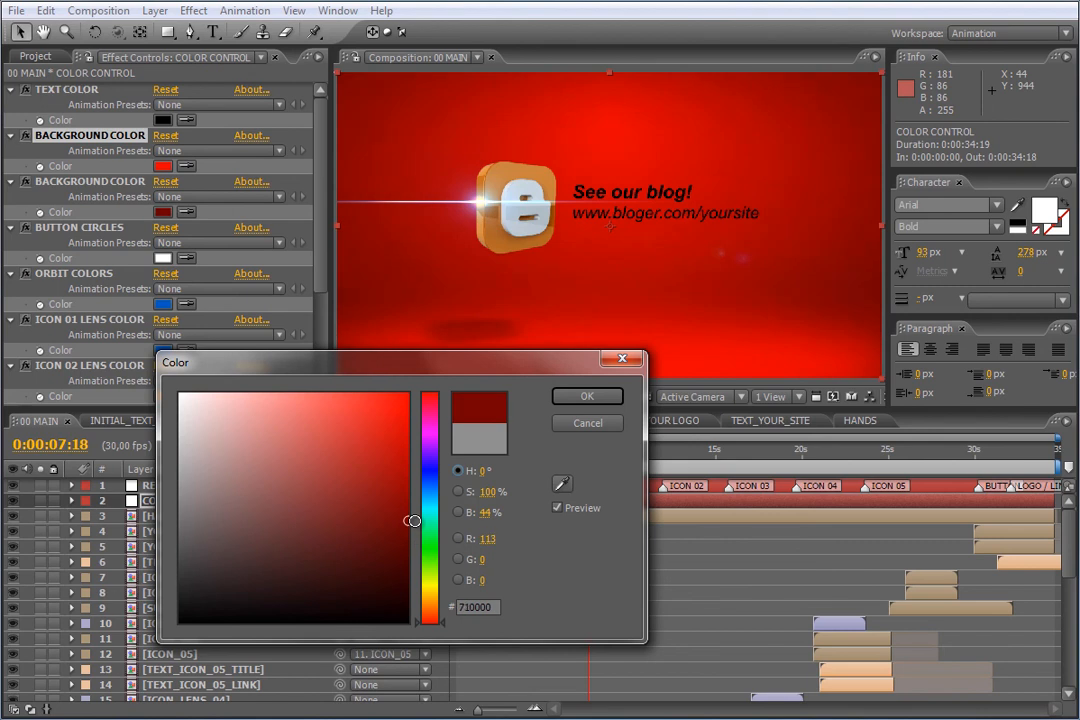
left_click(585, 400)
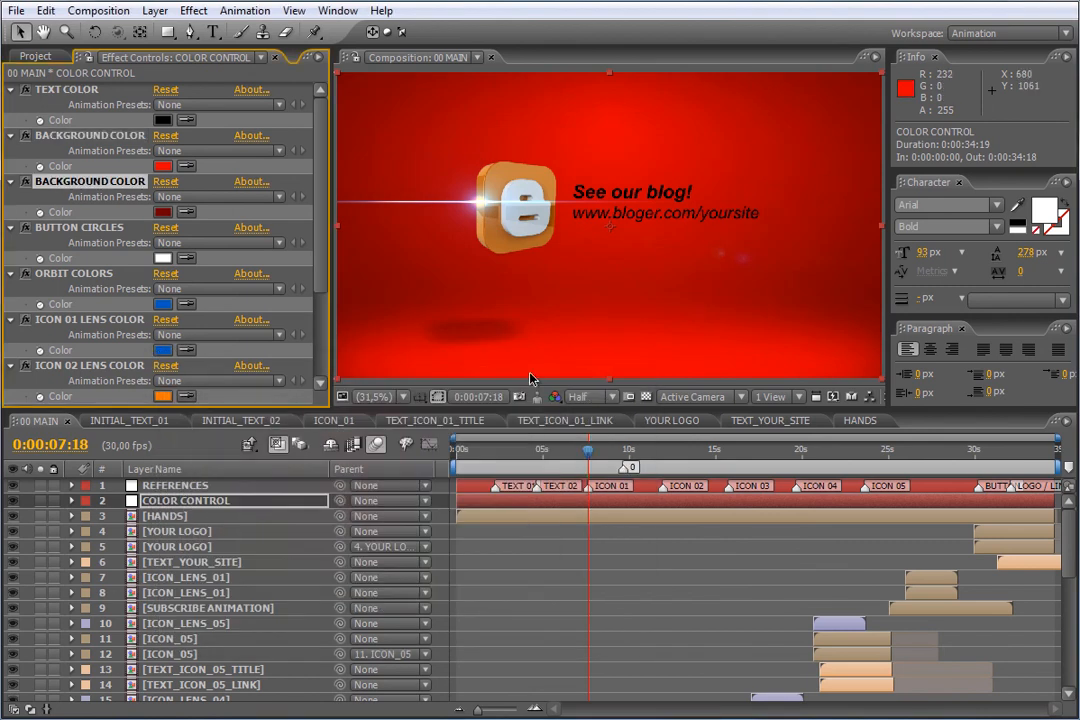
Step: Set the TEXT COLOR effect of COLOR CONTROL to pure white, FFFFFF
left_click(88, 229)
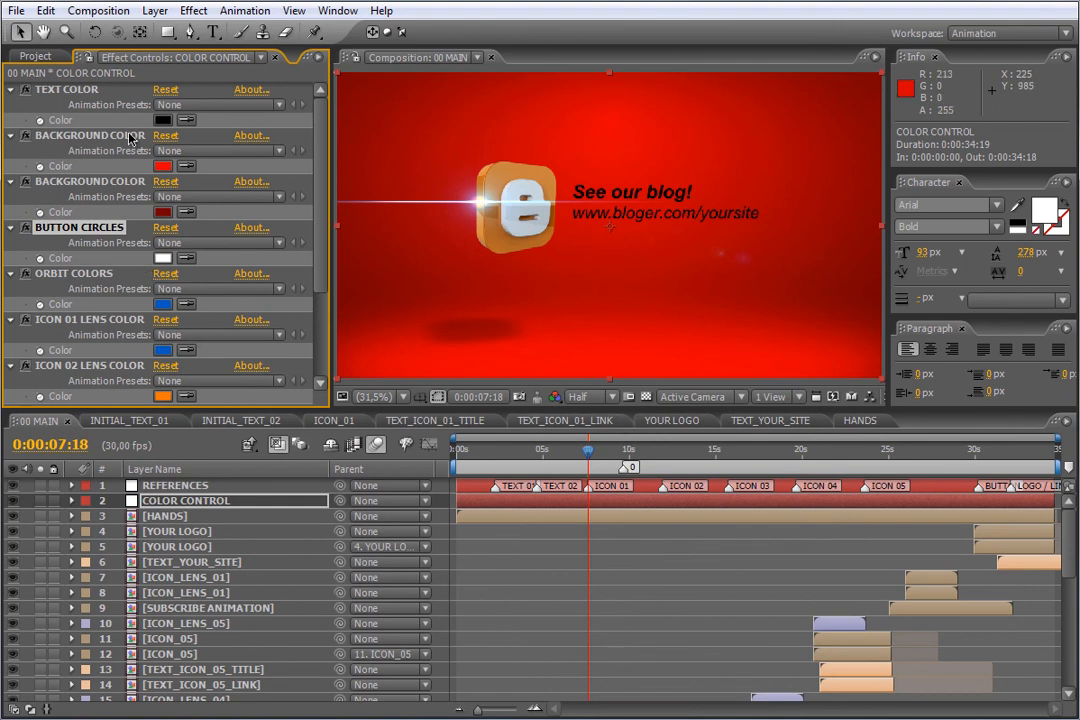
left_click(162, 120)
left_click(222, 394)
left_click_drag(213, 382, 180, 394)
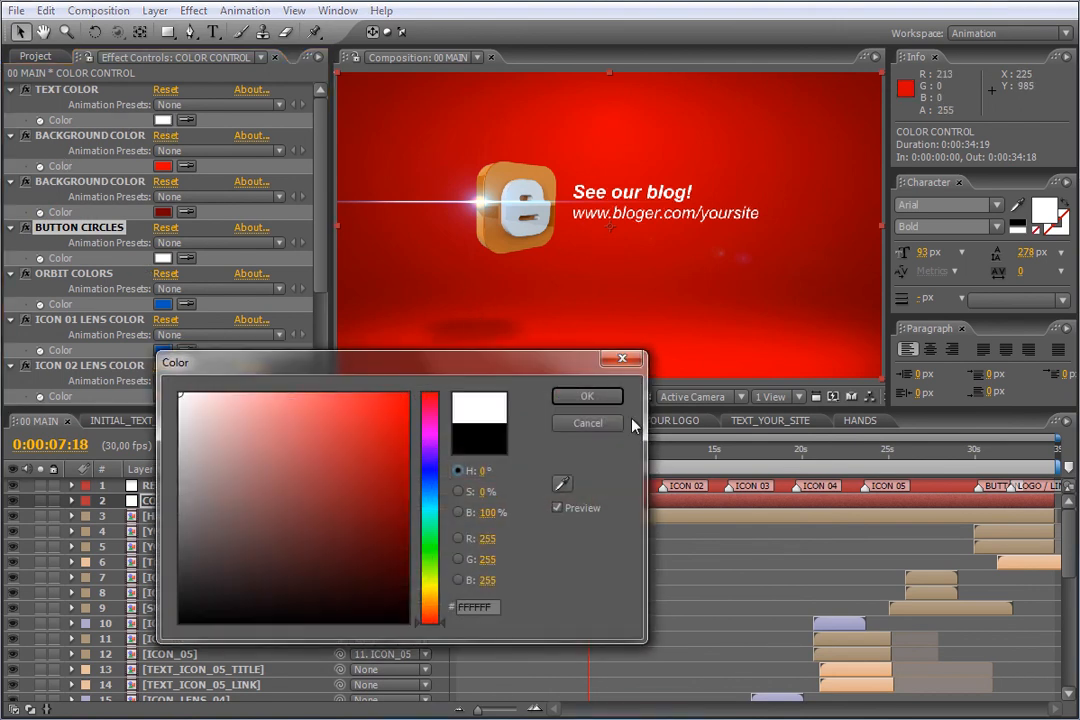
left_click(590, 396)
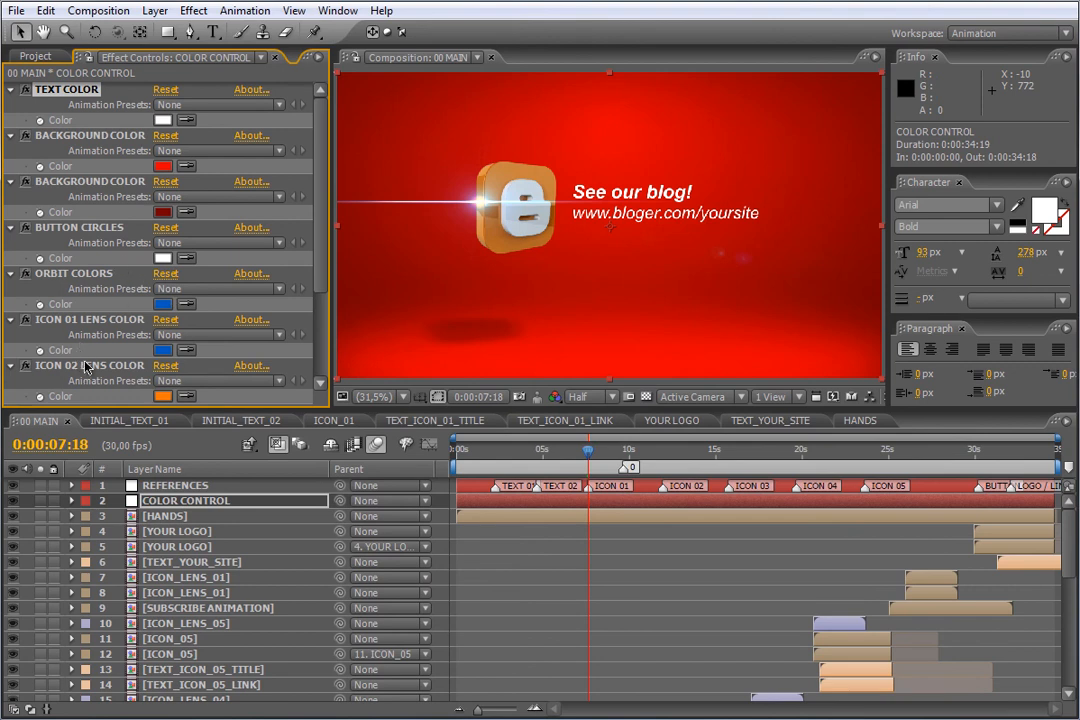
Step: Set the ICON 01 LENS COLOR effect to a bright, fully saturated orange with a hue of about 32°
left_click(162, 350)
left_click(431, 603)
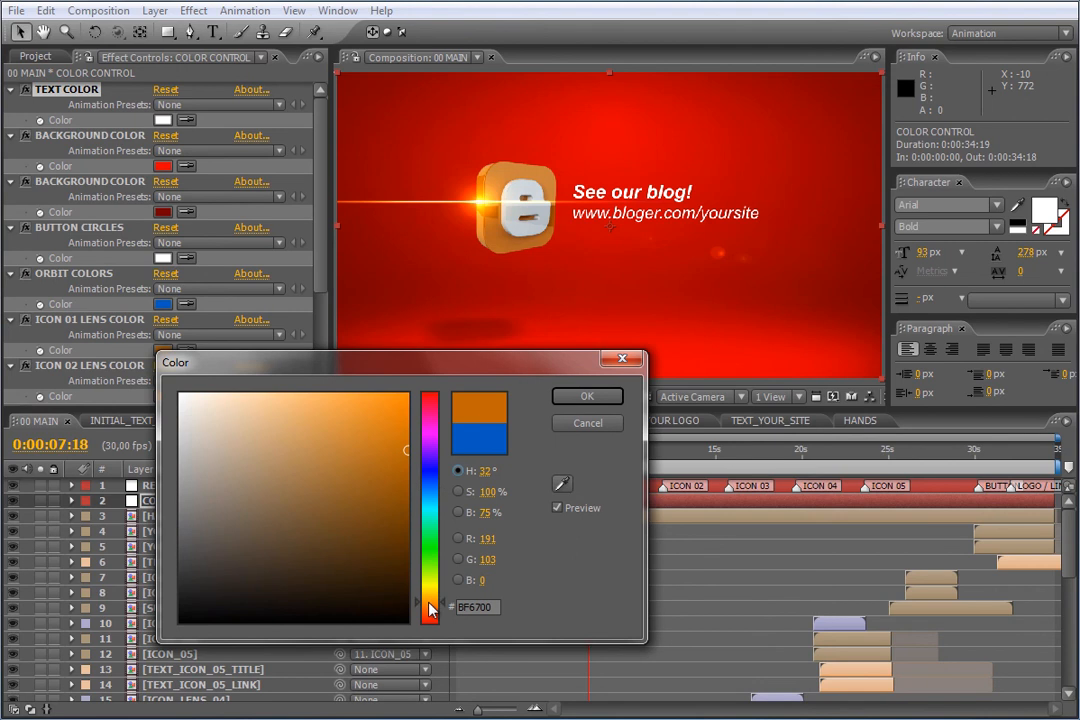
left_click(405, 396)
left_click(587, 396)
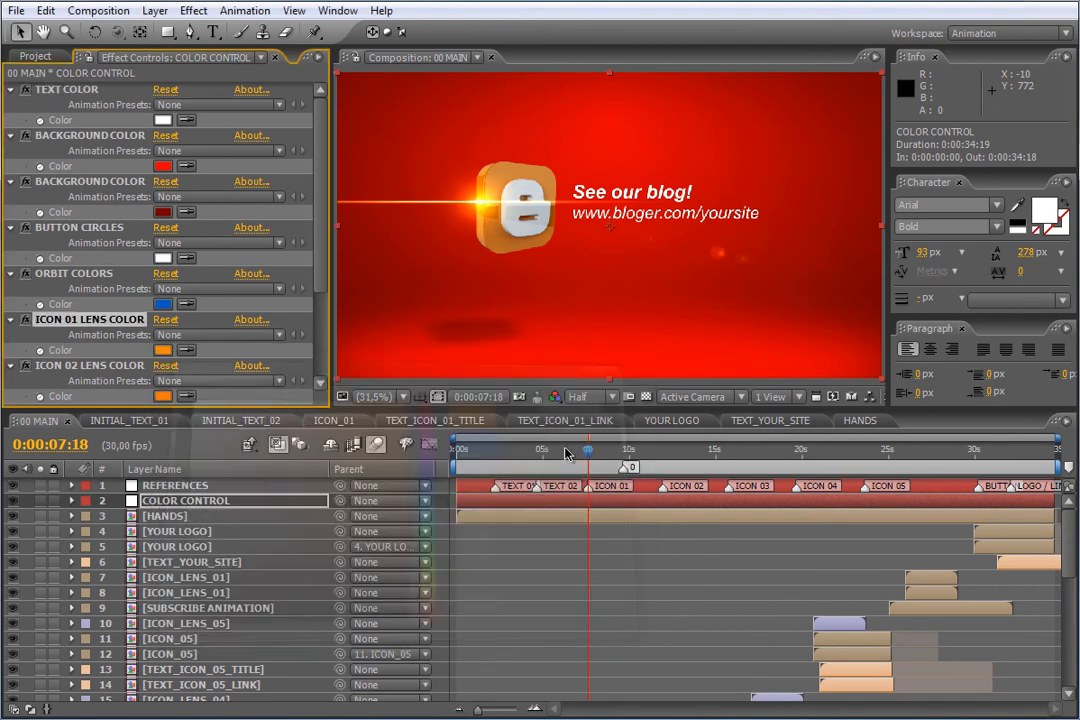
Step: Show the icon circles at 0:00:30:06 and set the BUTTON CIRCLES effect to bright yellow, about EAFF04
left_click_drag(324, 279, 324, 277)
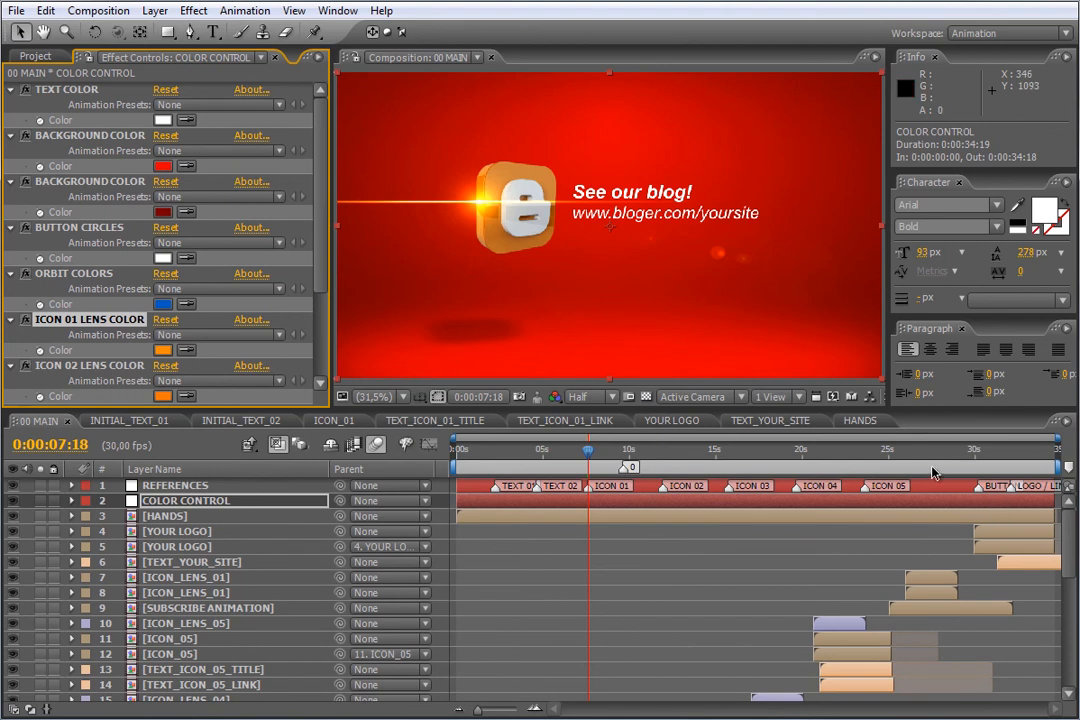
left_click(978, 458)
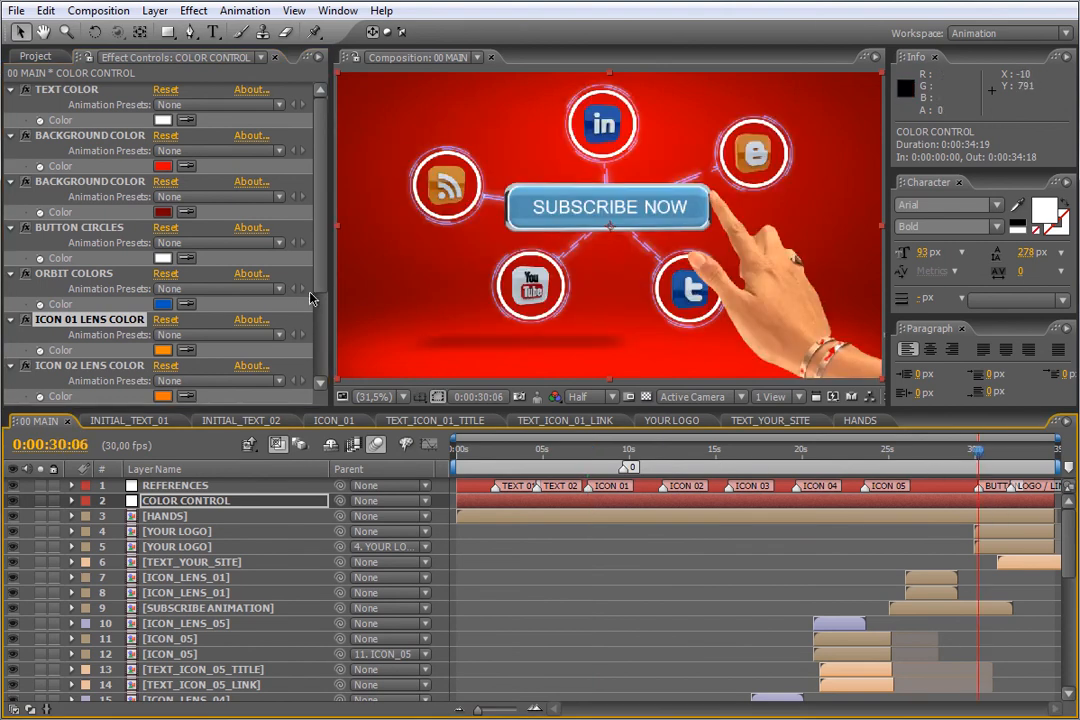
left_click_drag(325, 261, 325, 281)
left_click(162, 234)
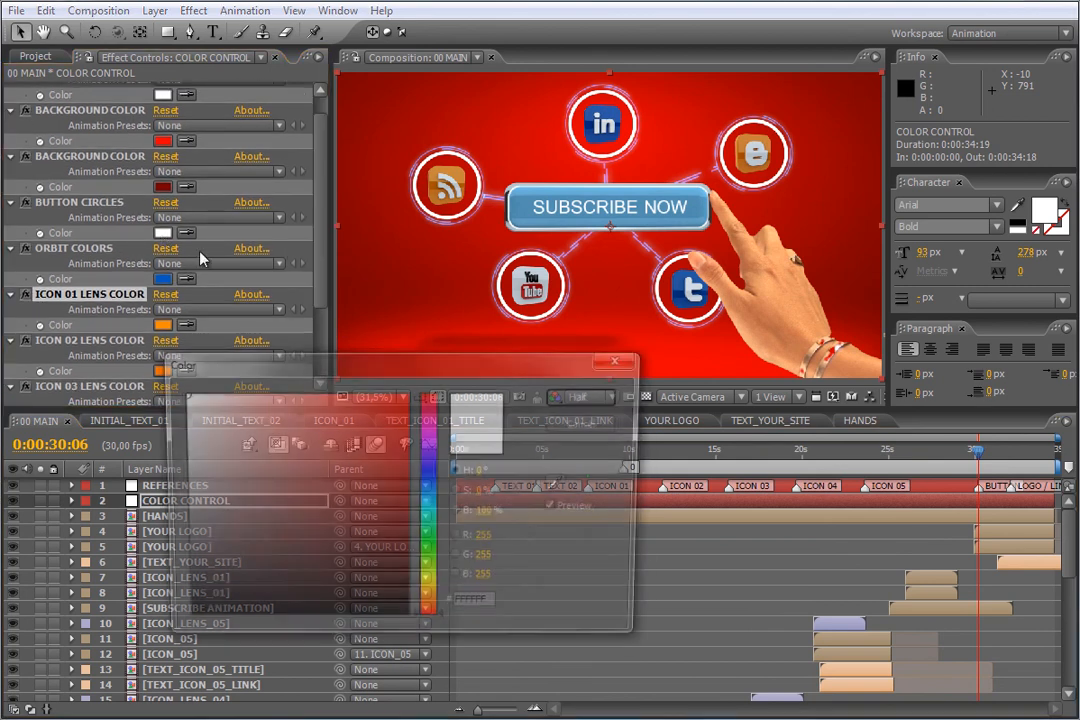
left_click(424, 586)
left_click(407, 394)
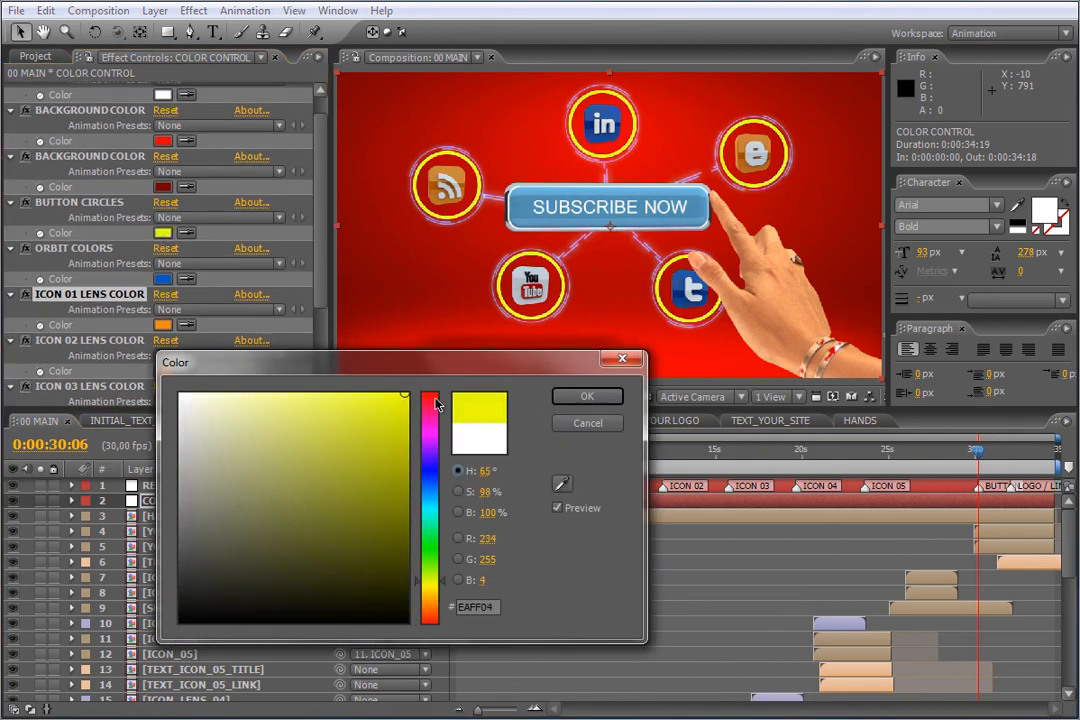
left_click(587, 396)
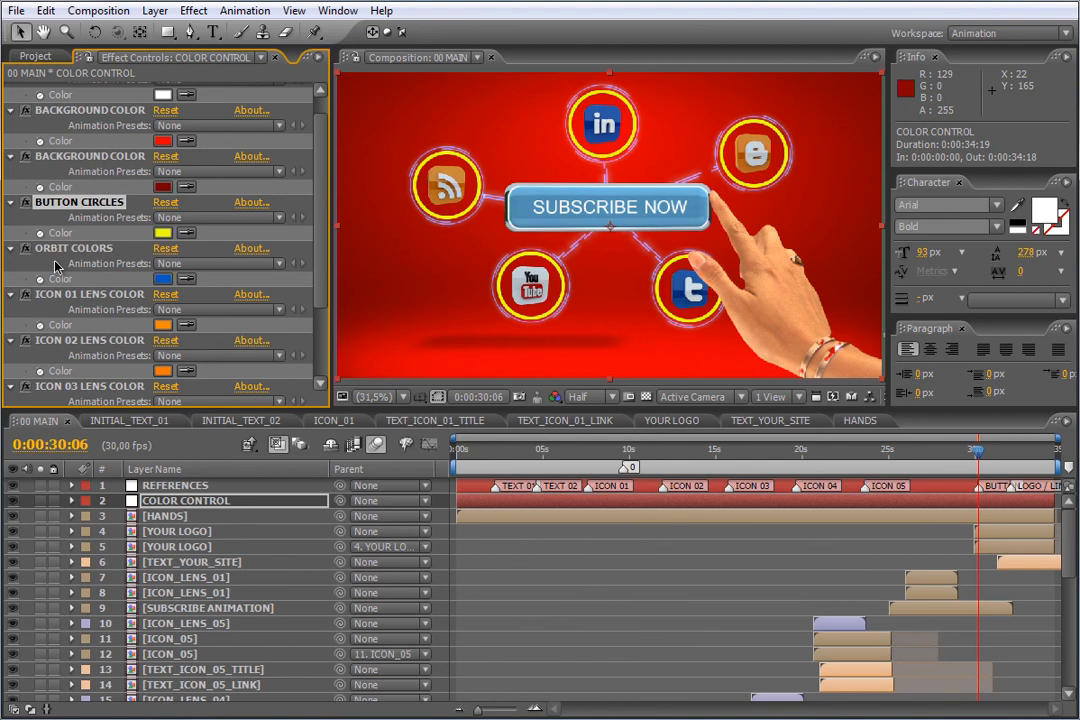
Step: Set the ORBIT COLORS effect to a bright, fully saturated orange with a hue of about 27°
left_click(162, 279)
left_click(430, 606)
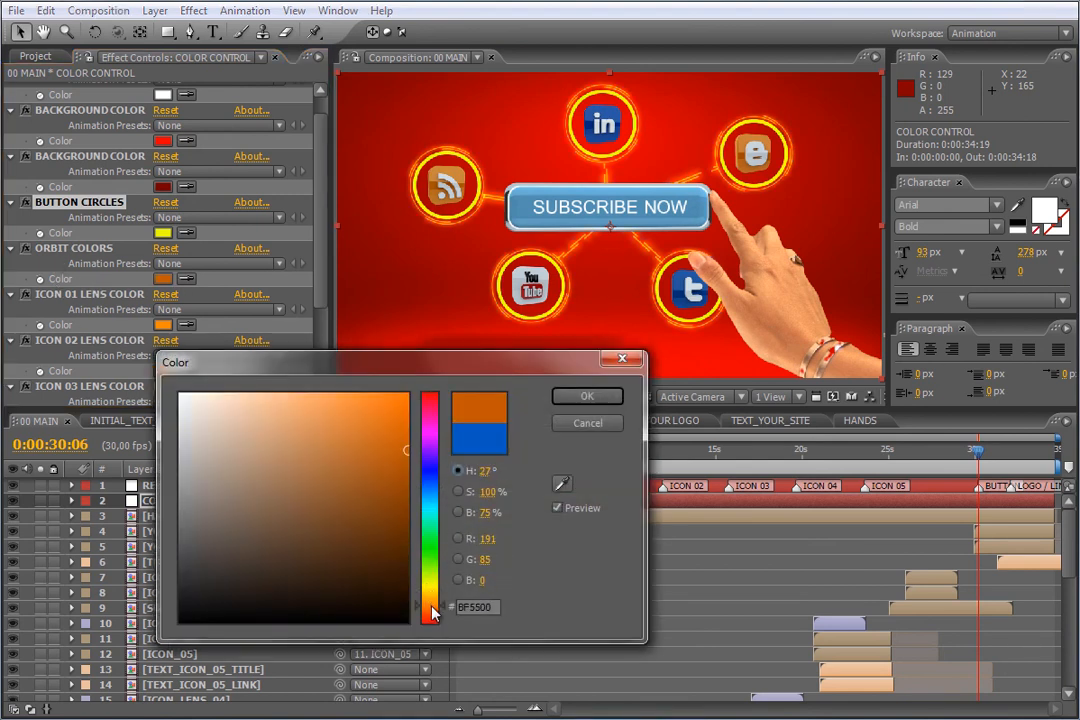
left_click_drag(393, 429, 448, 400)
left_click(590, 396)
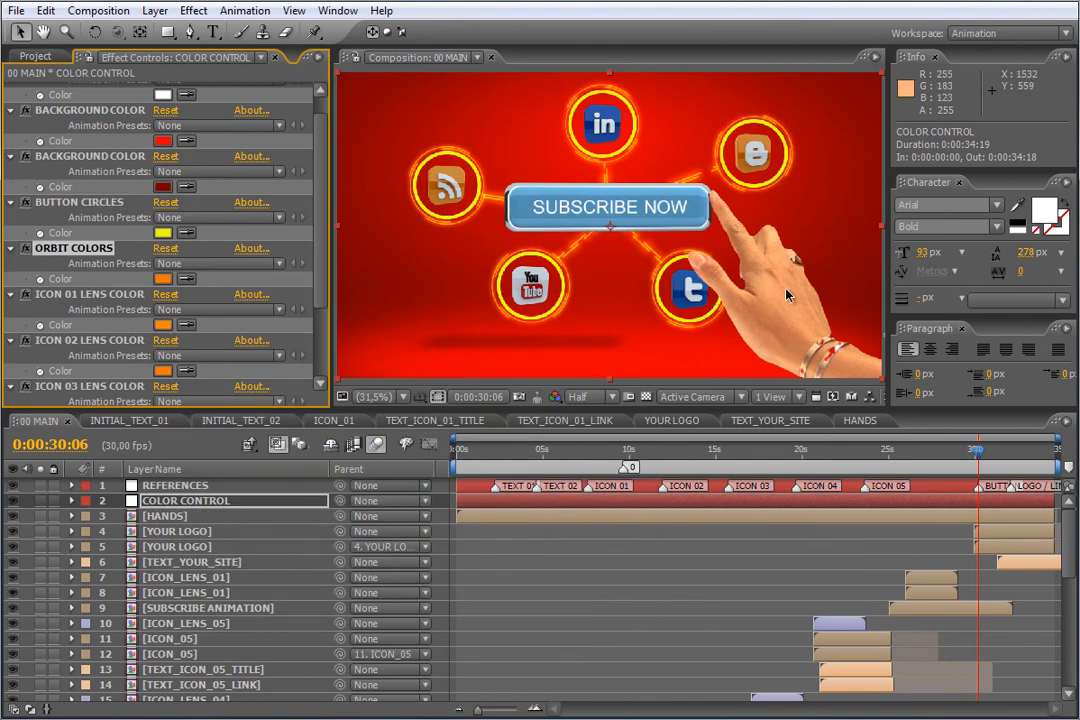